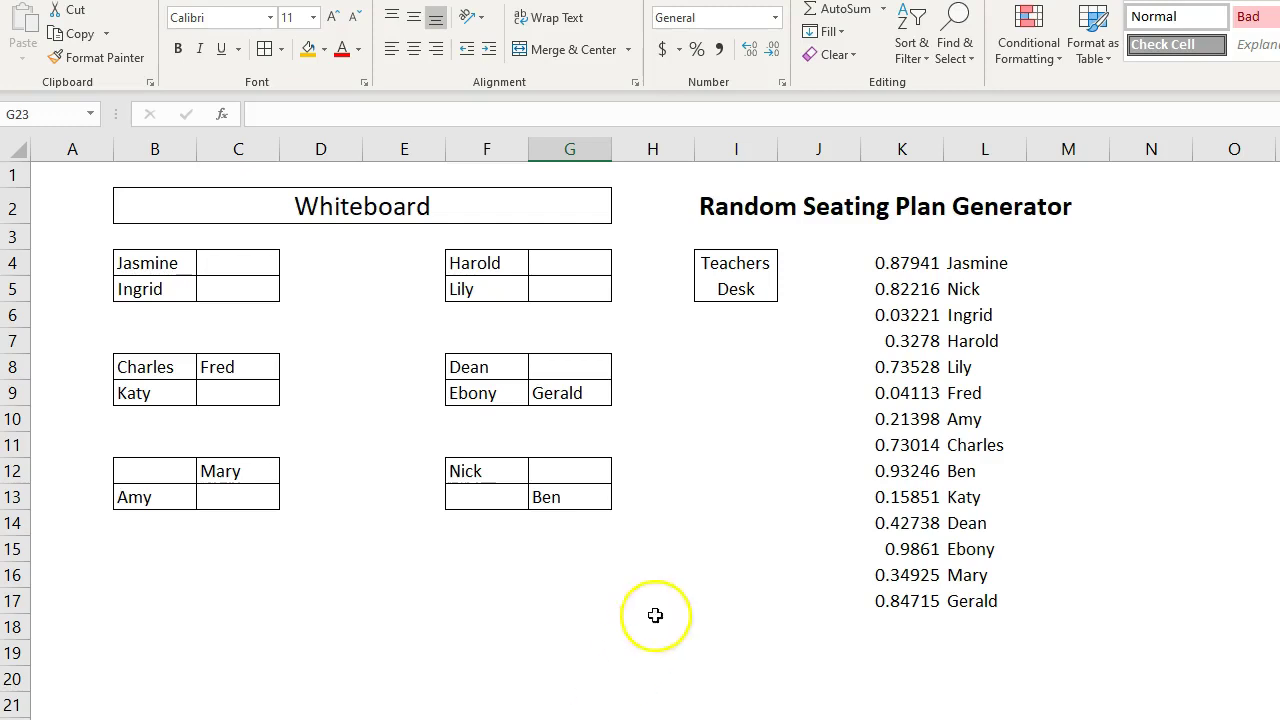
Step: Sort K4:L17 smallest to largest by random number so the desks reshuffle, starting with Ingrid
left_click(668, 549)
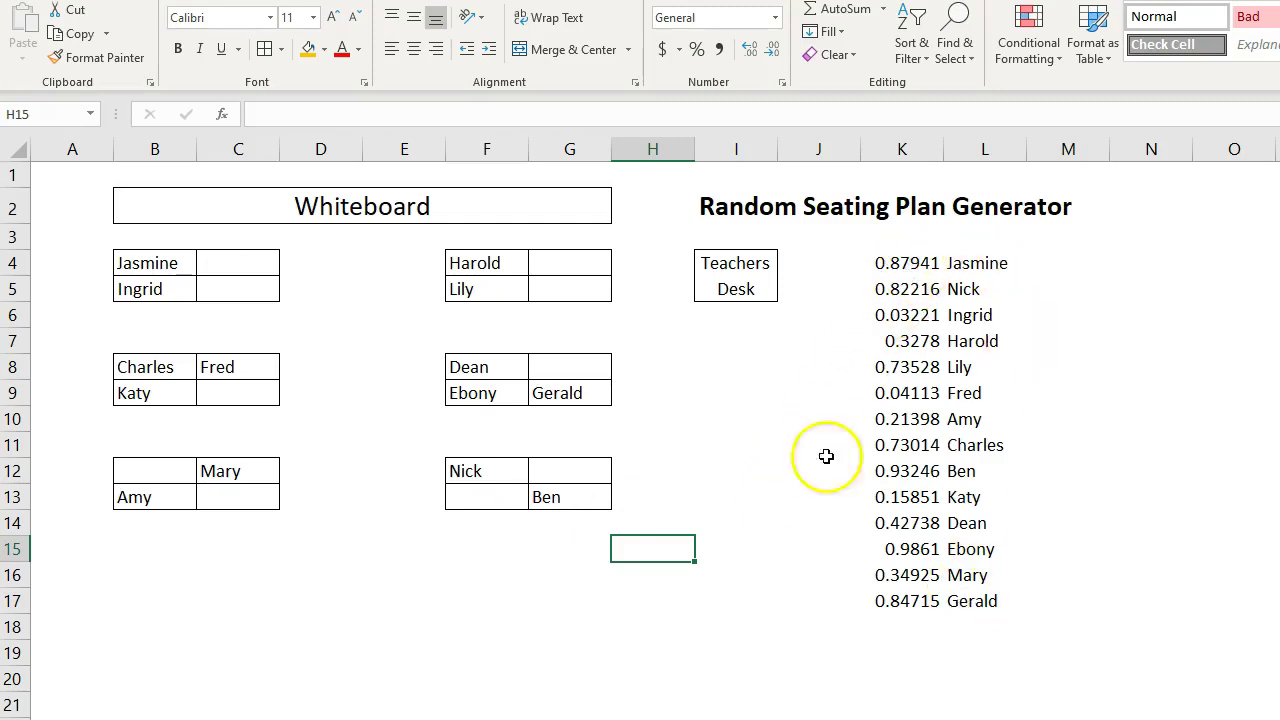
left_click_drag(907, 263, 984, 598)
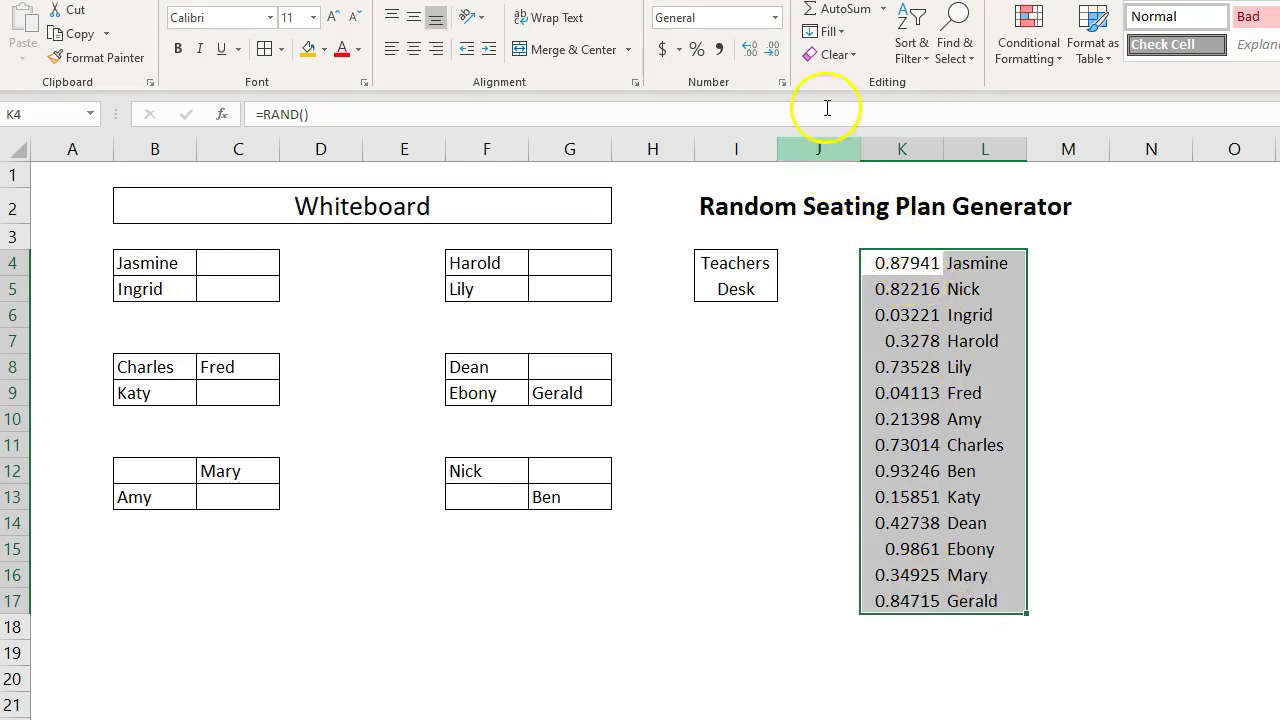
left_click(927, 58)
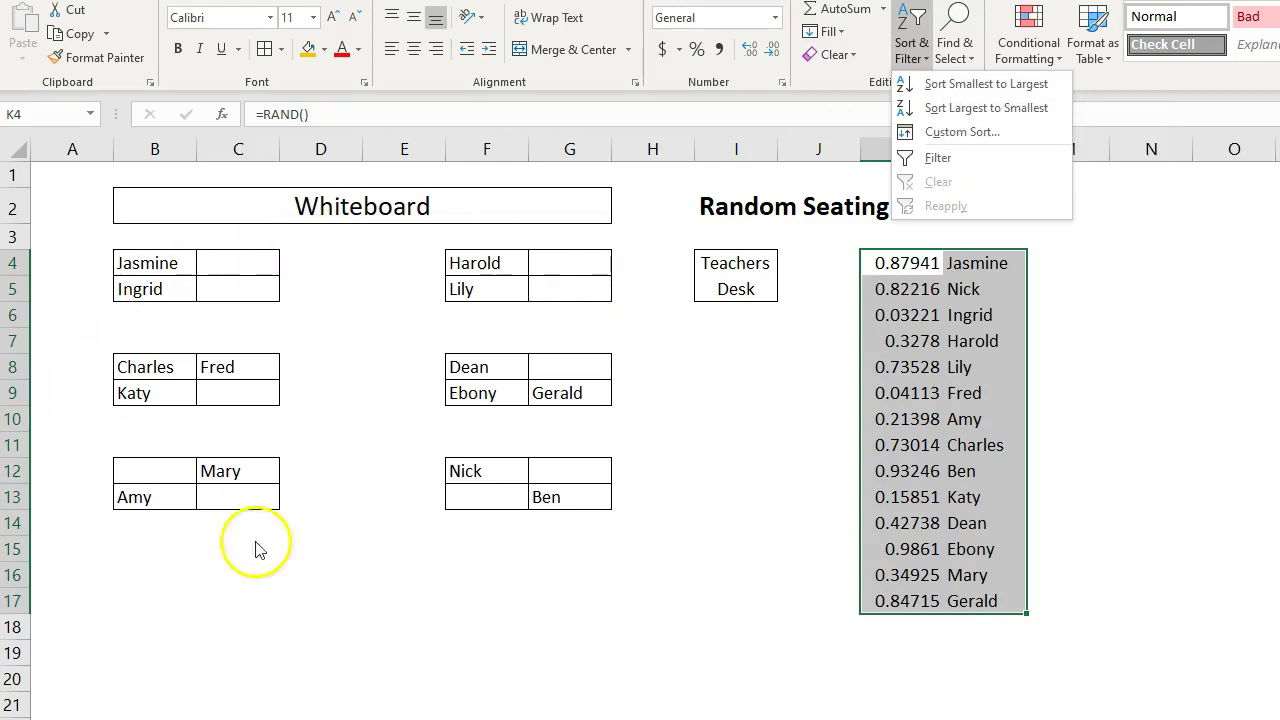
left_click(953, 85)
left_click(404, 678)
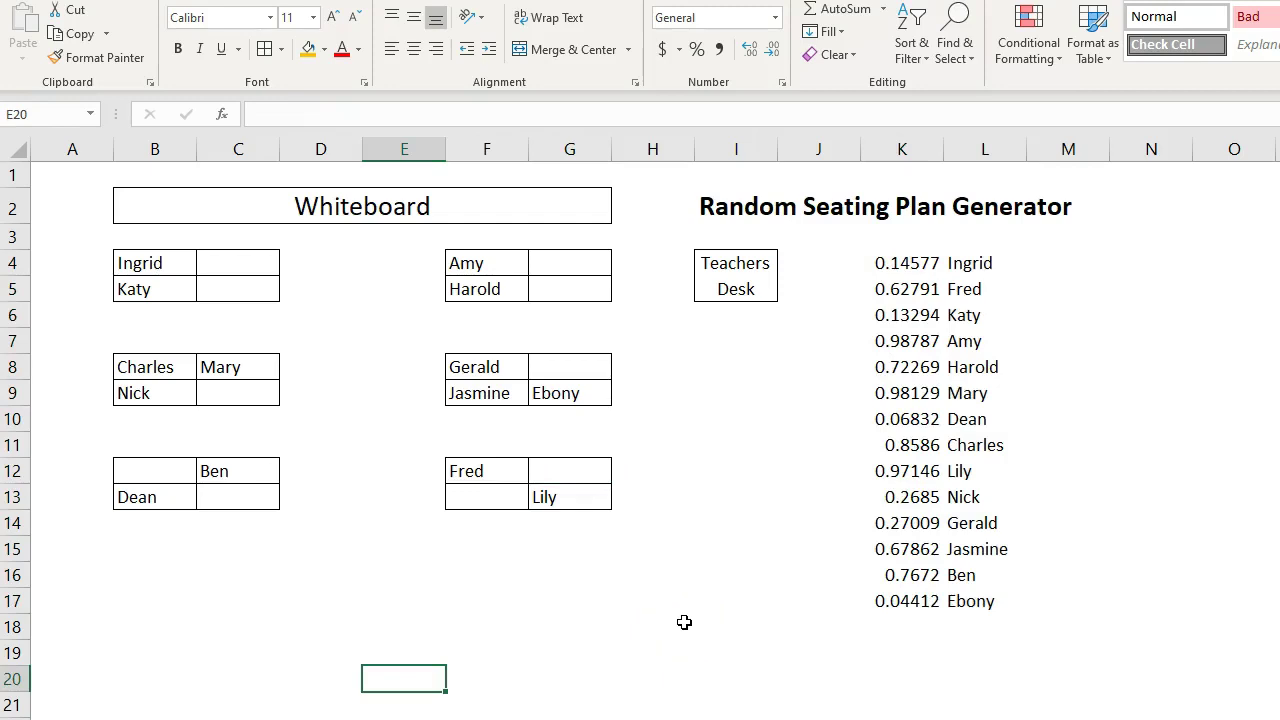
Step: Enter 'Misunderstood' in cell F17
left_click(454, 601)
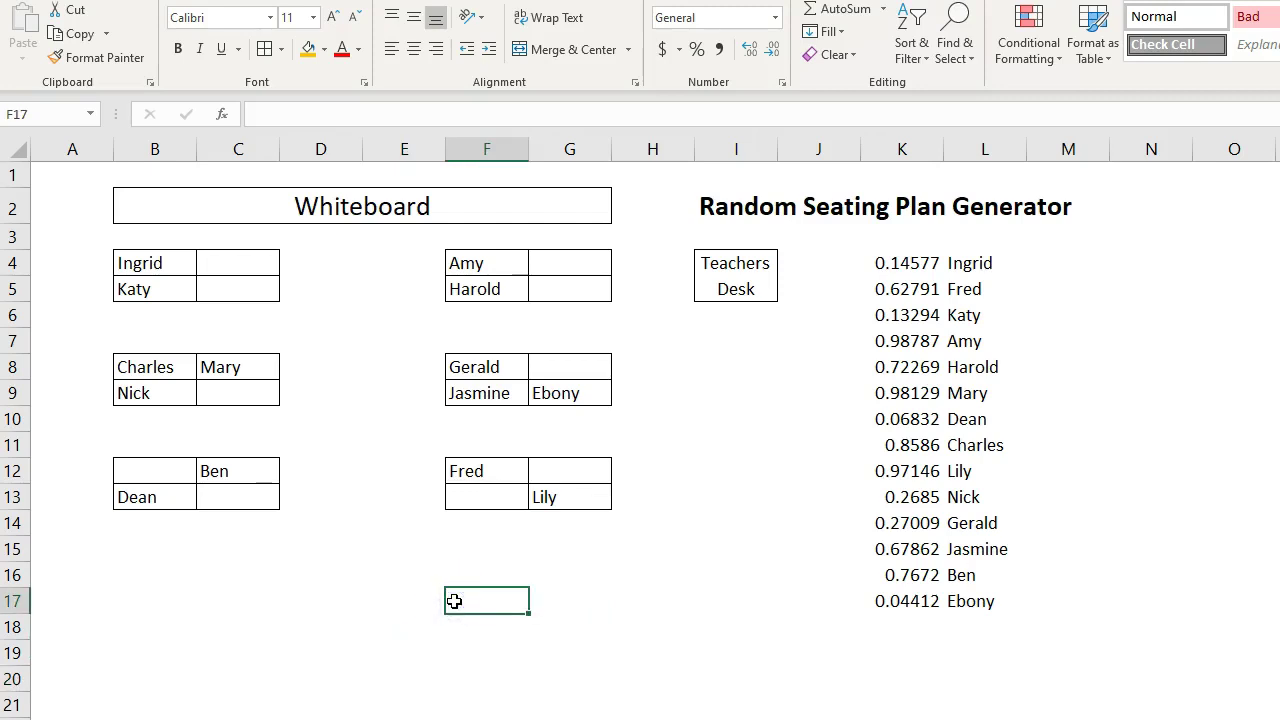
type("Mi")
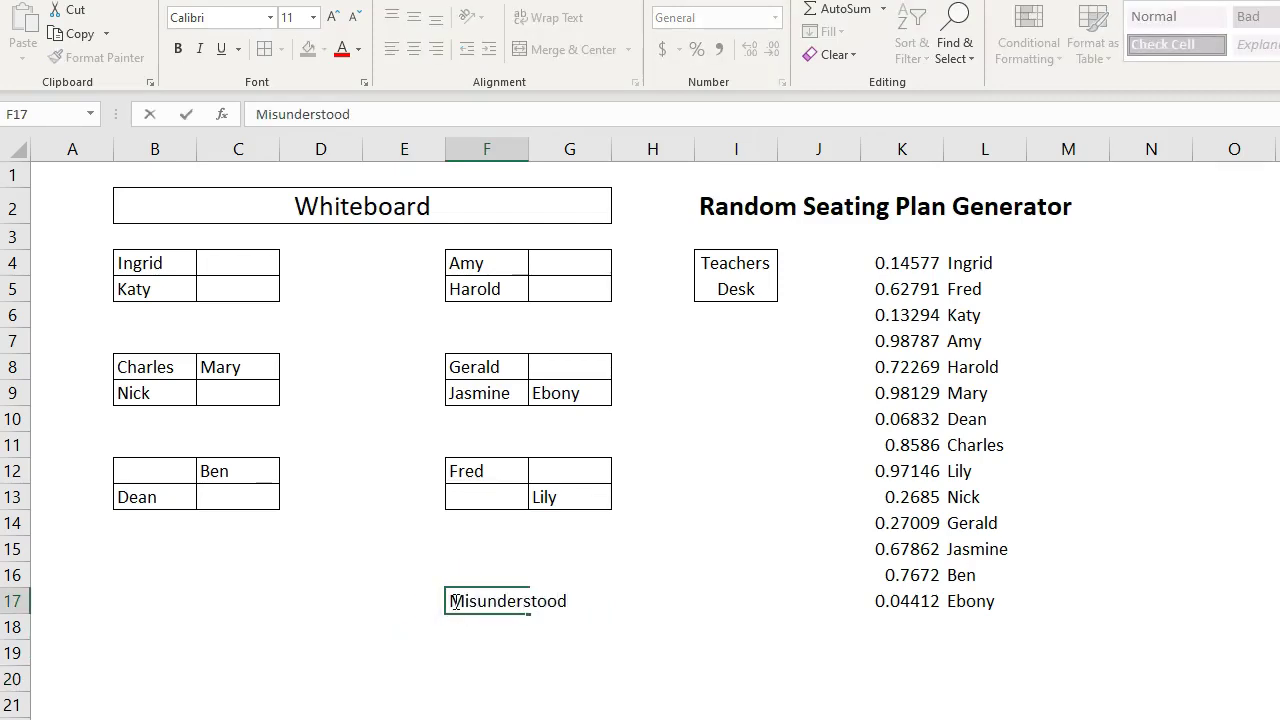
type("sunderstood")
left_click(684, 626)
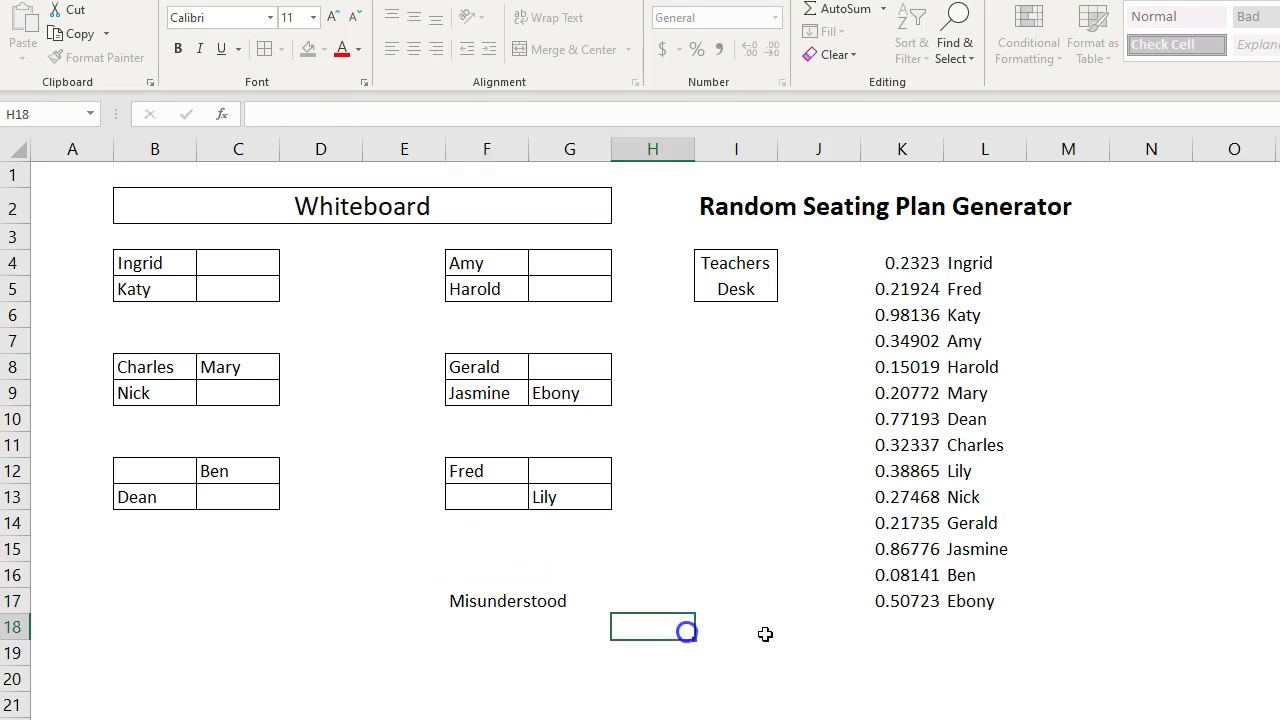
Step: Add Dale, Josh, Benjamin and John in L18:L21, with Tecmath in M19 beside Josh
left_click(975, 622)
type("Dal")
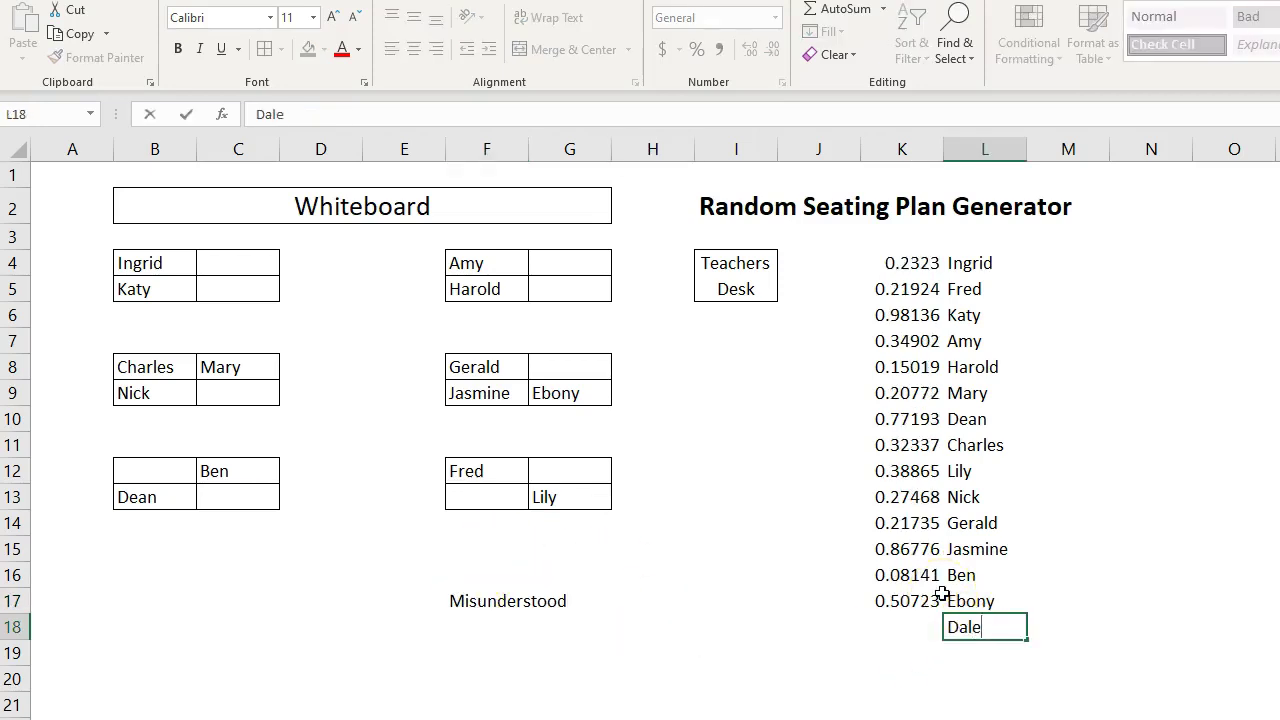
type("e")
left_click(983, 654)
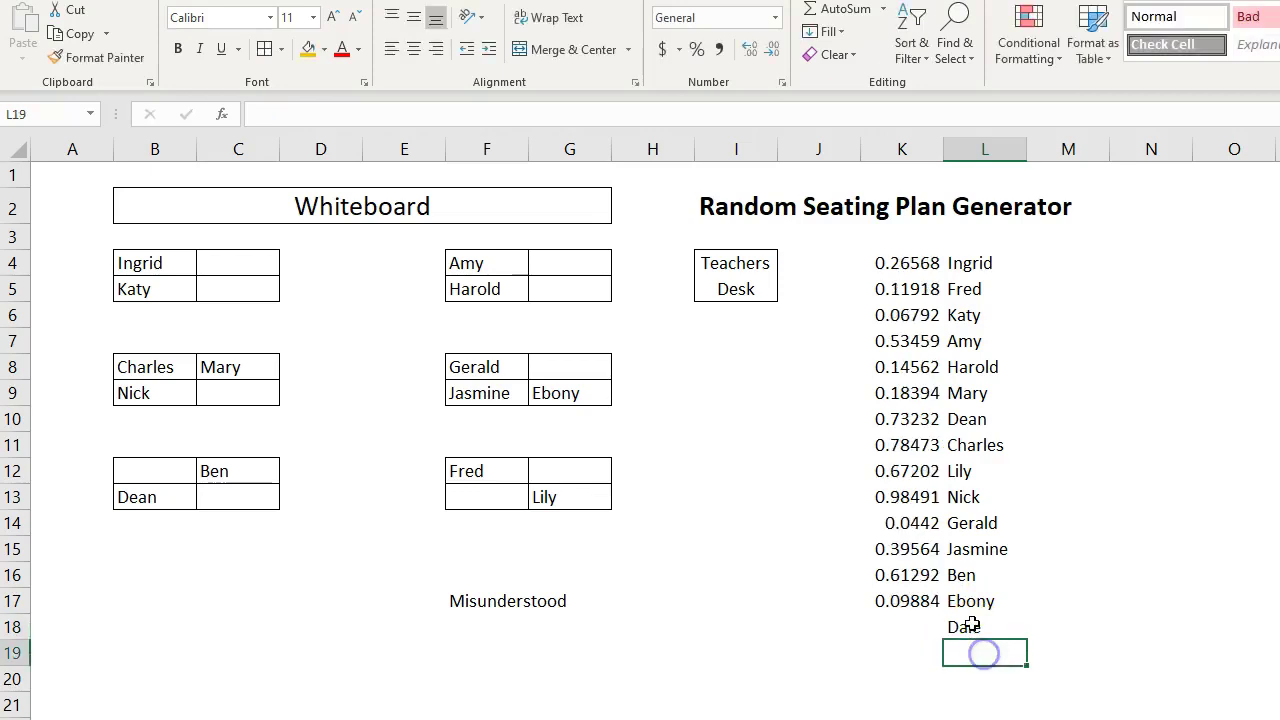
type("Josh")
left_click(1052, 652)
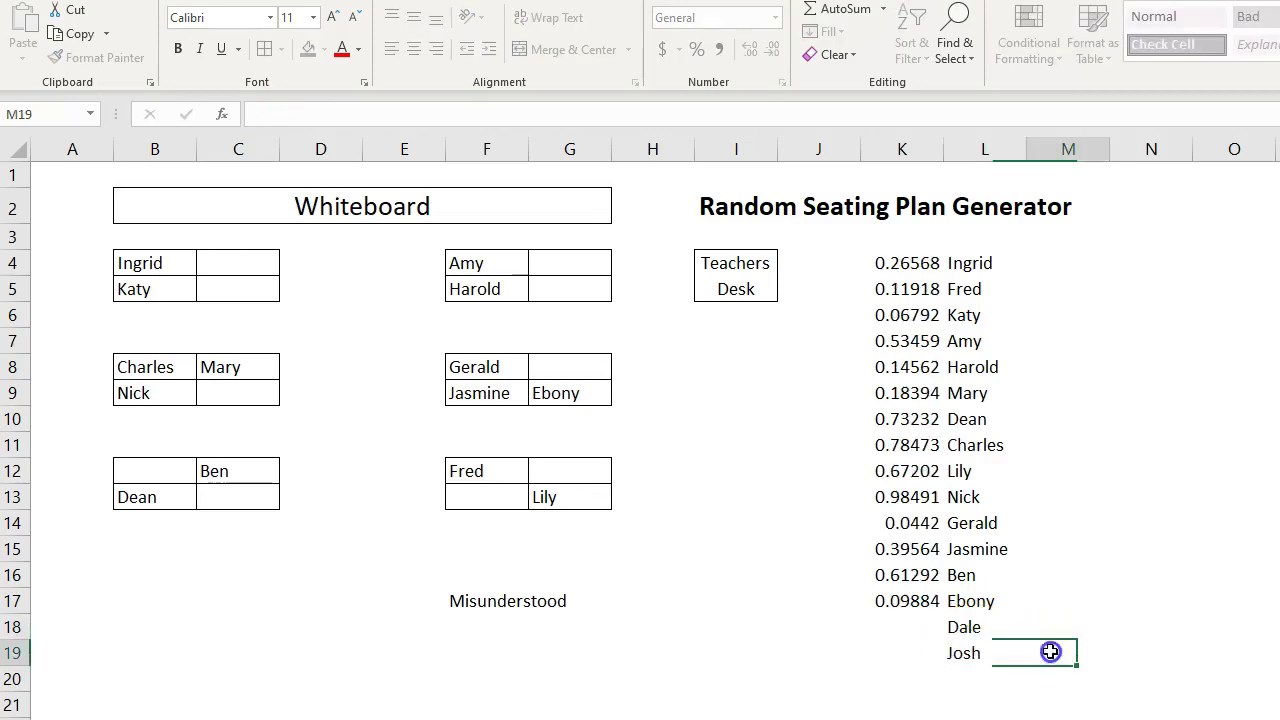
type("Tecmath")
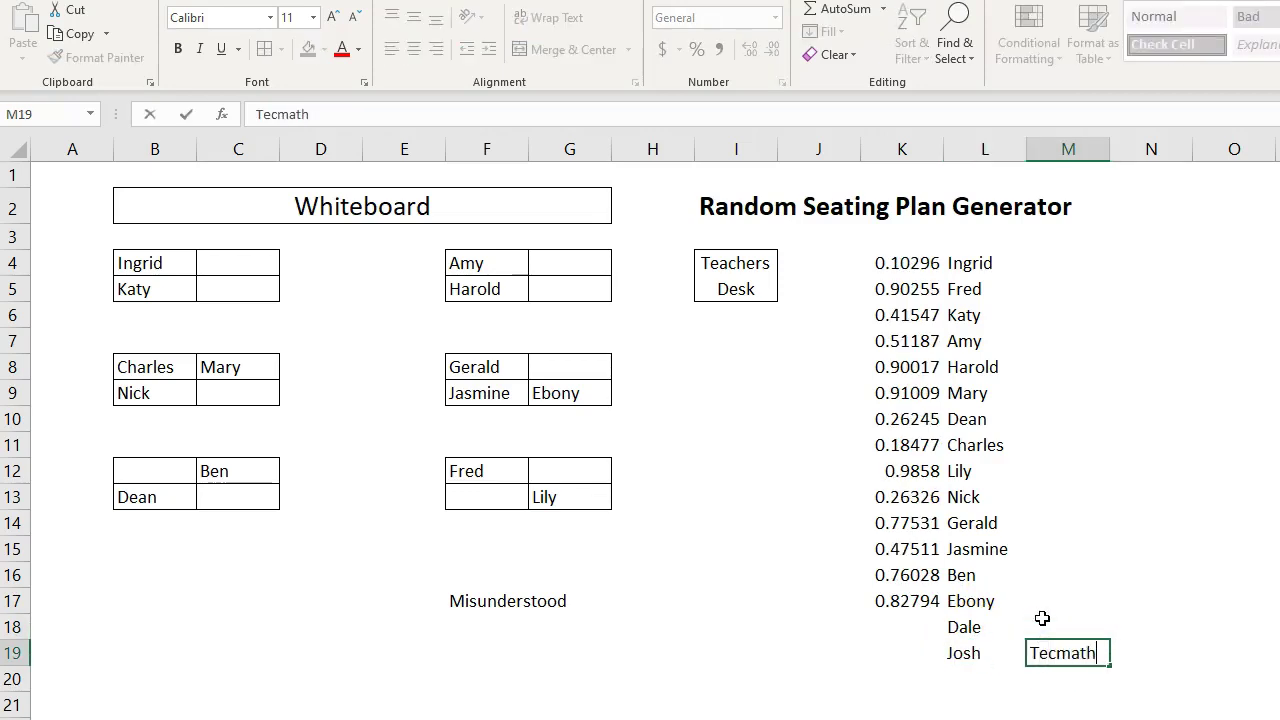
left_click(1160, 652)
left_click(957, 669)
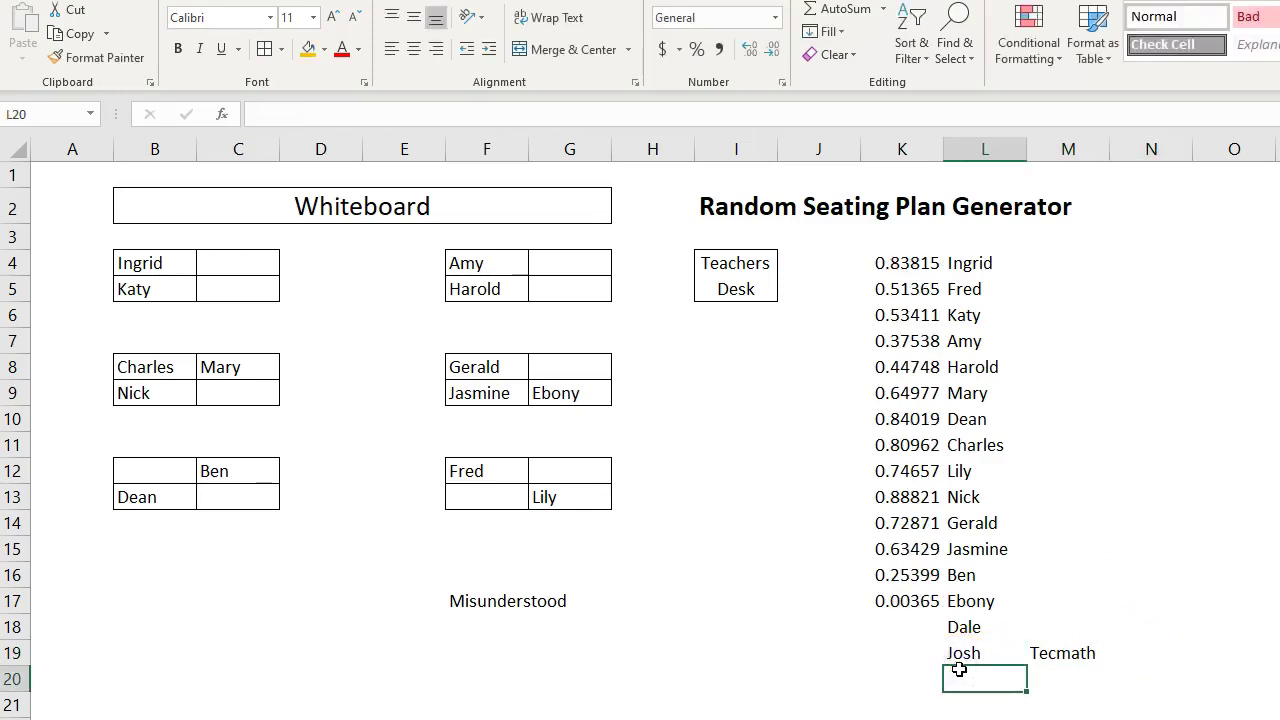
type("Benja")
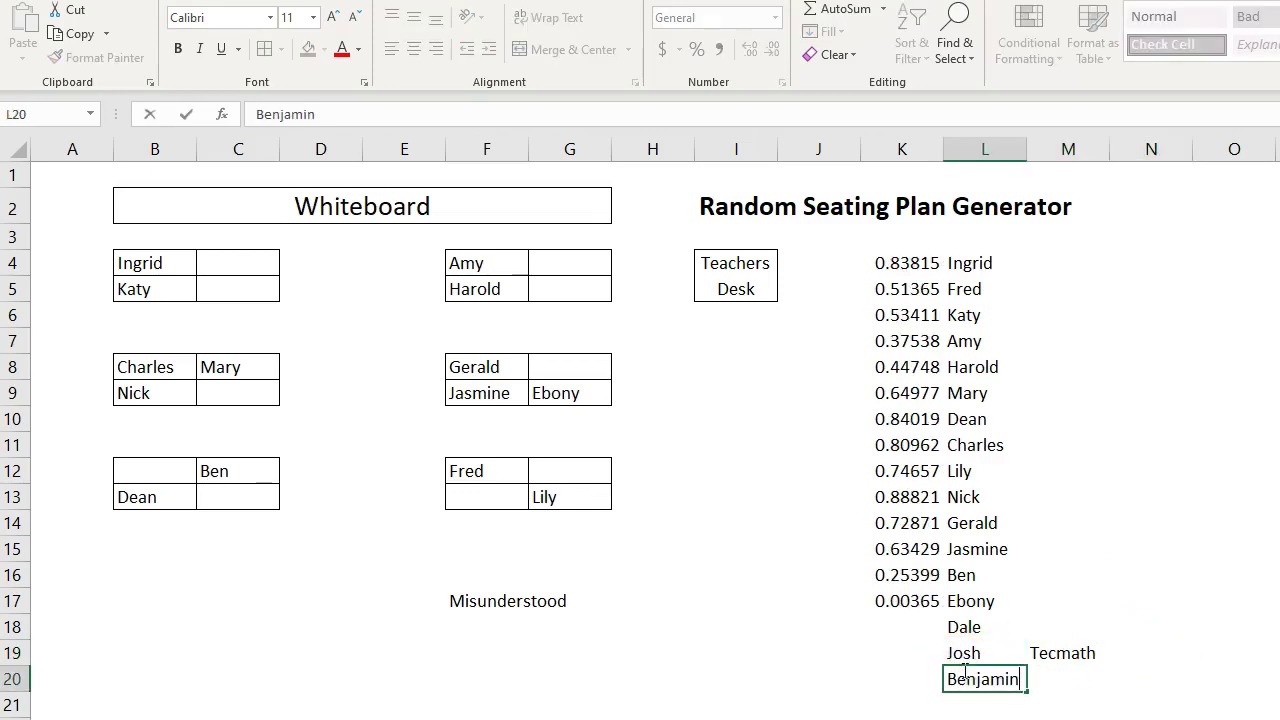
type("min")
left_click(966, 700)
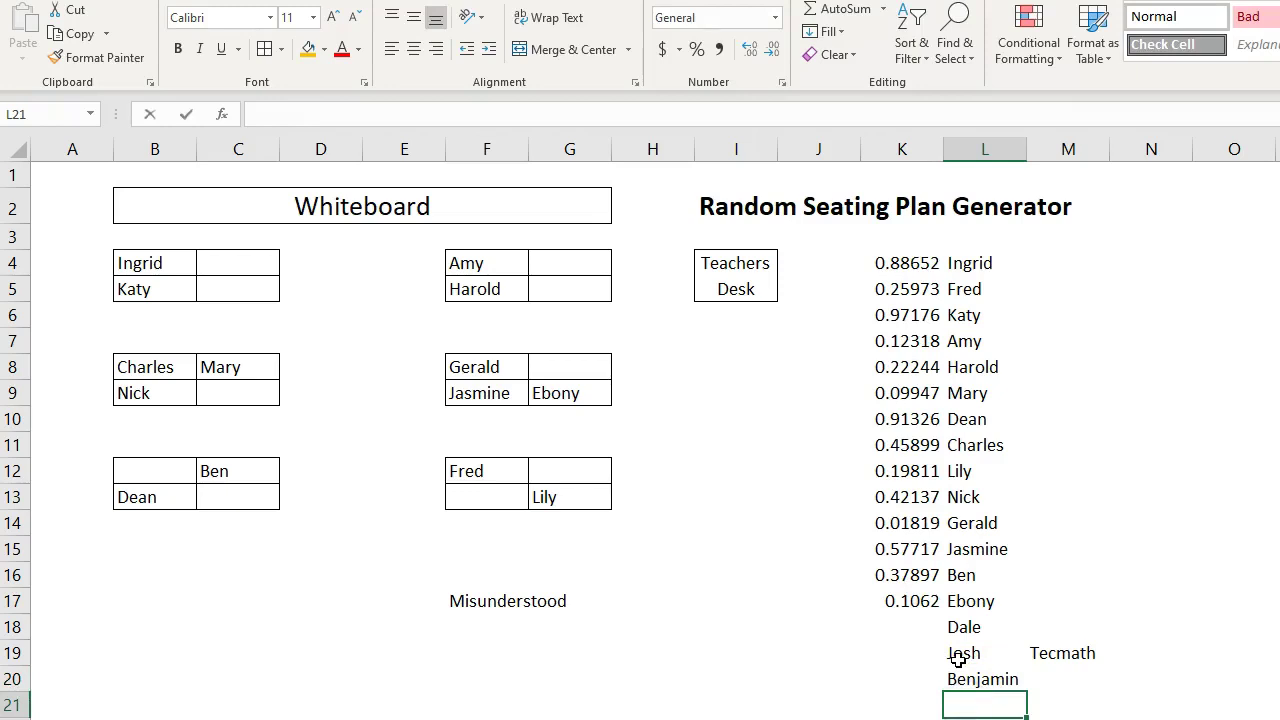
type("John")
key("Return")
Step: Click through J19, L18, L21, F17 and nearby empty cells to check the new entries
left_click(824, 652)
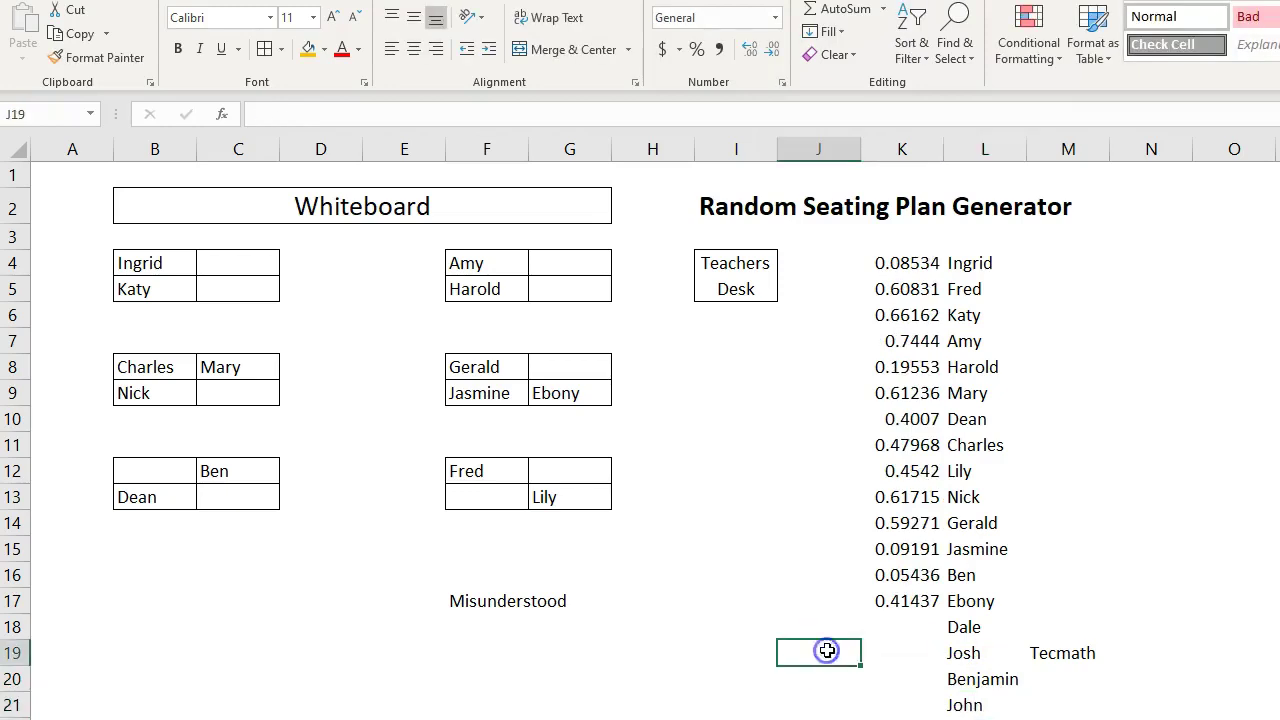
left_click(965, 628)
left_click(966, 700)
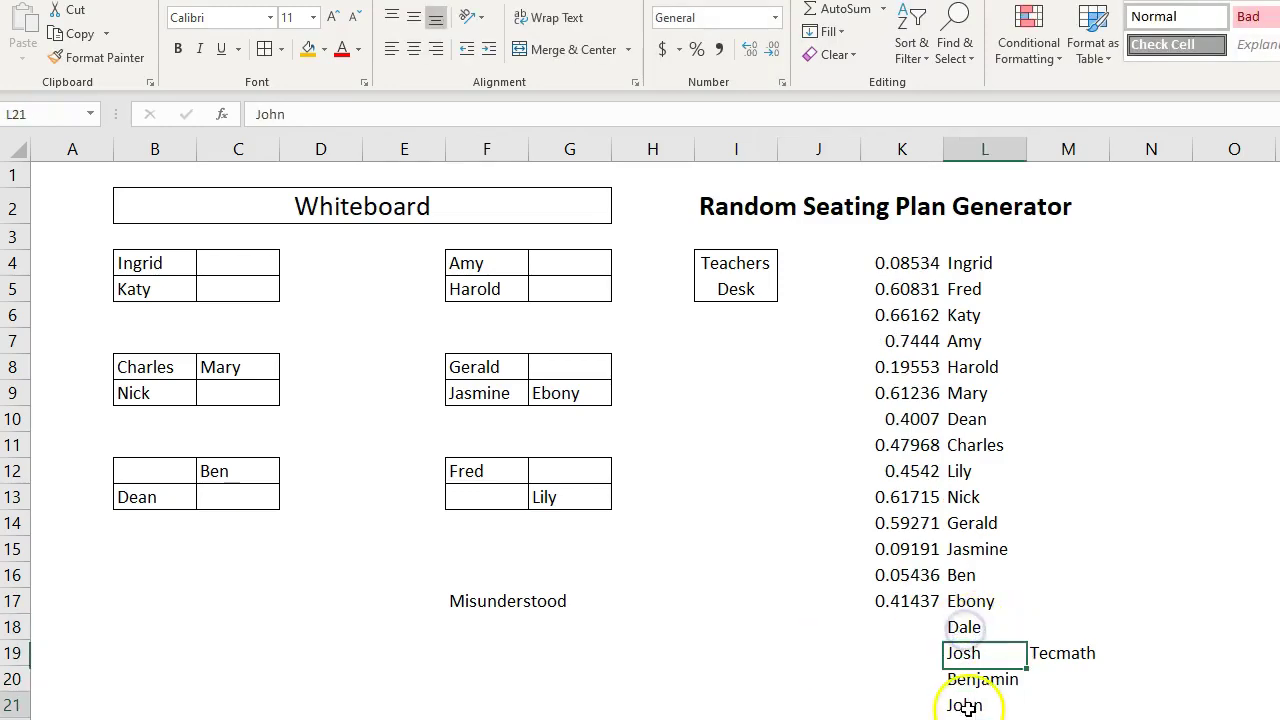
left_click(817, 678)
left_click(505, 602)
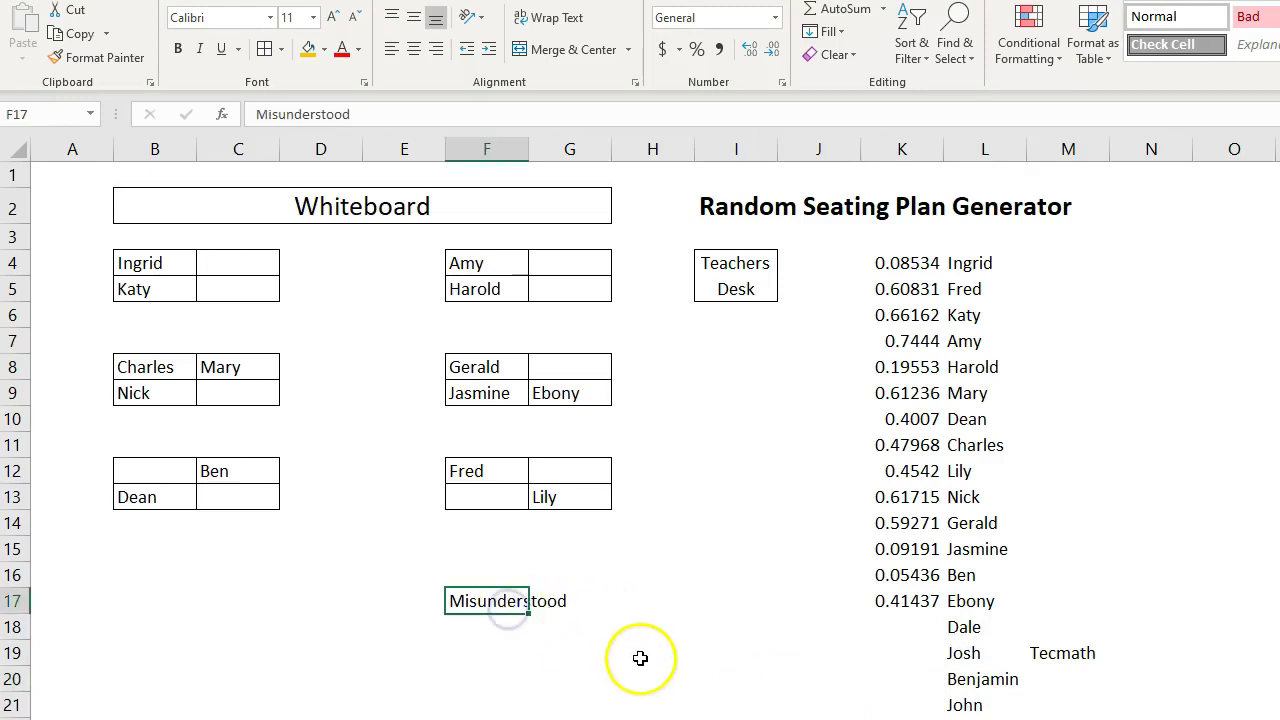
left_click(649, 660)
left_click(774, 652)
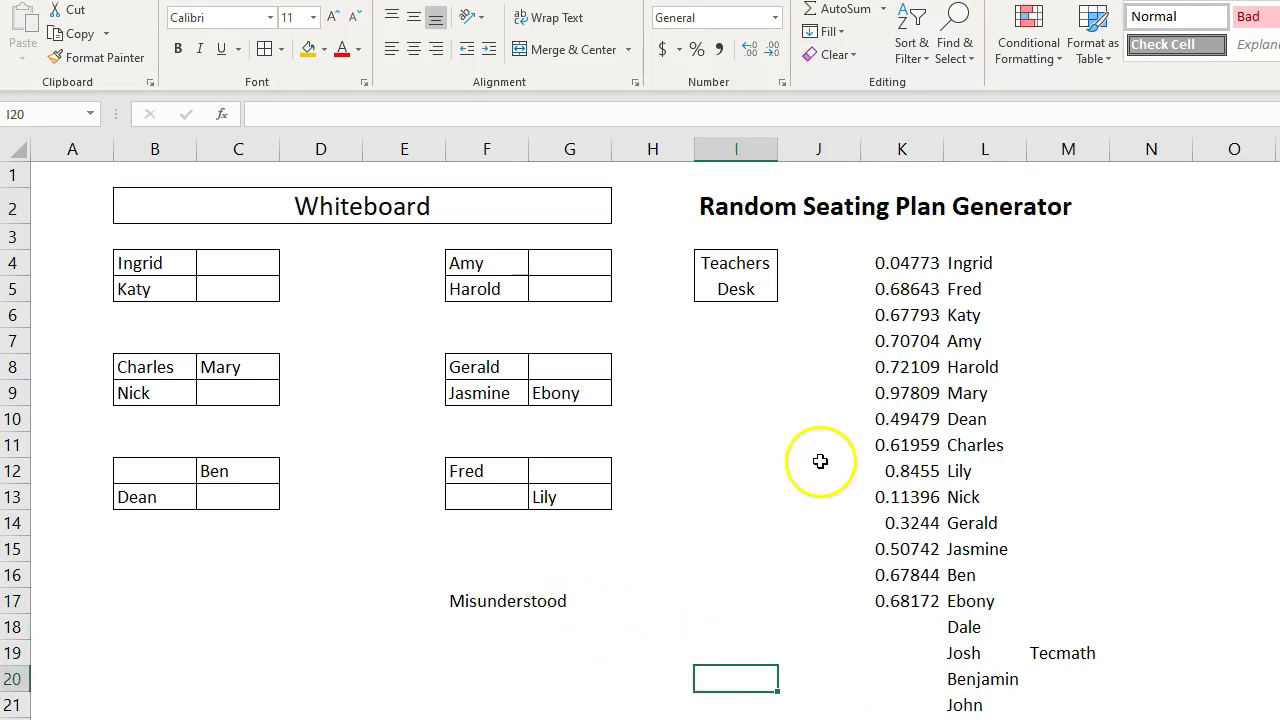
left_click(818, 464)
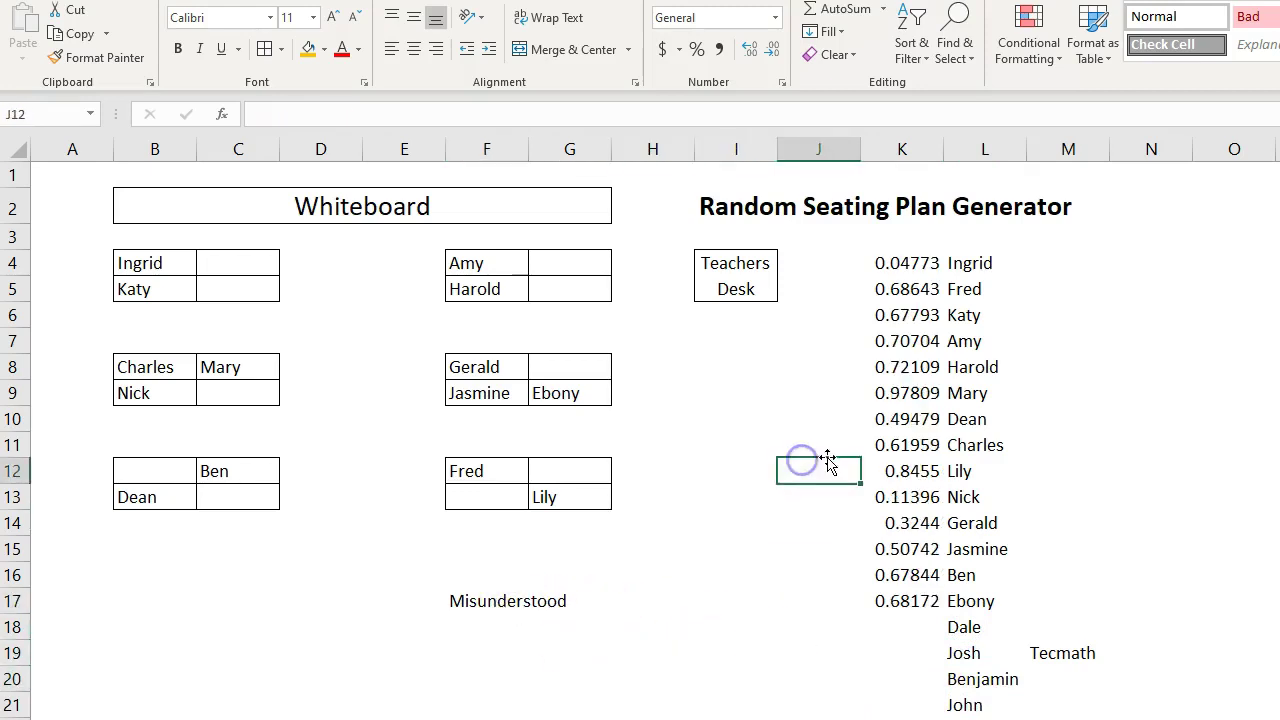
Step: Shade corner desk cells C4, G4, C13 and G12 orange
left_click(222, 265)
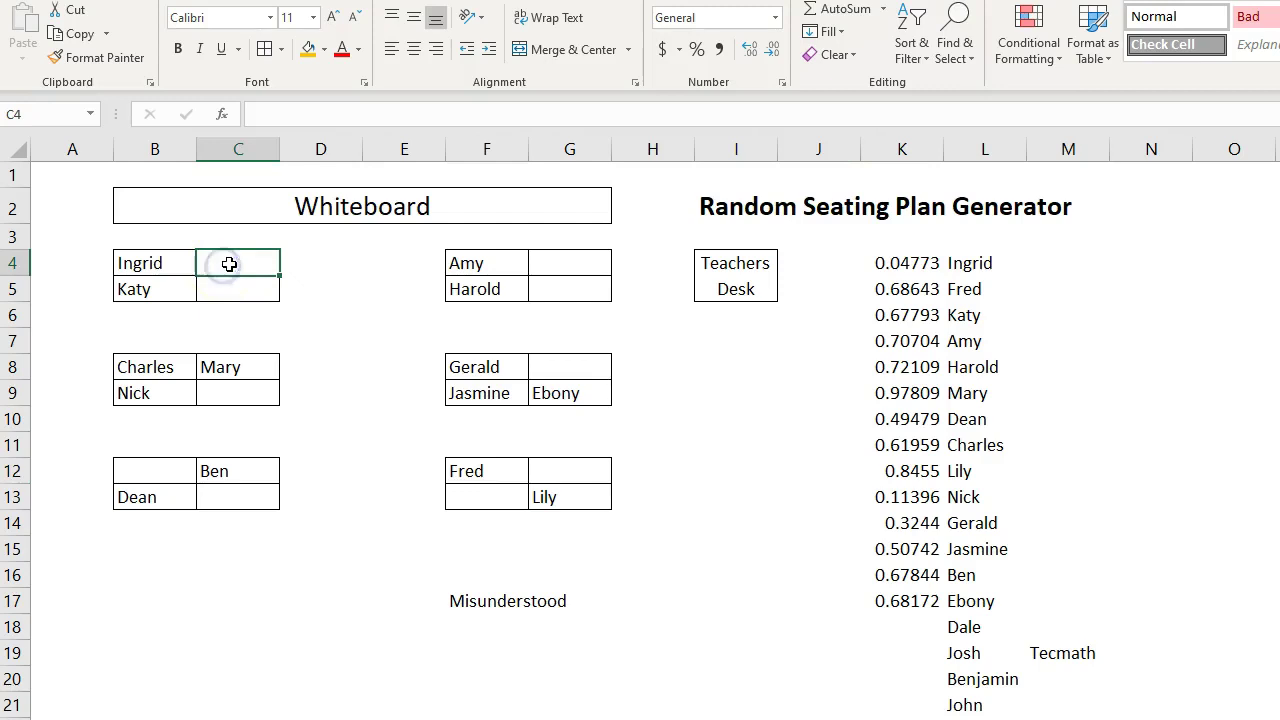
left_click(308, 48)
left_click(550, 262)
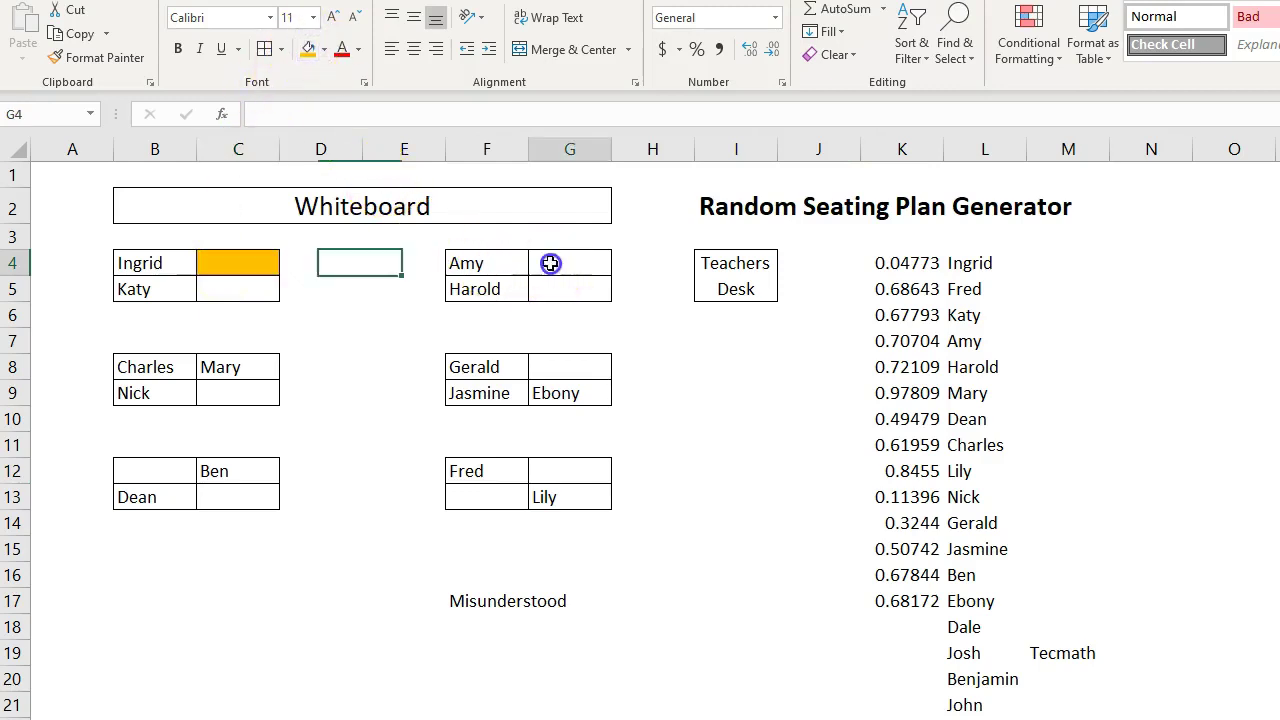
left_click(308, 48)
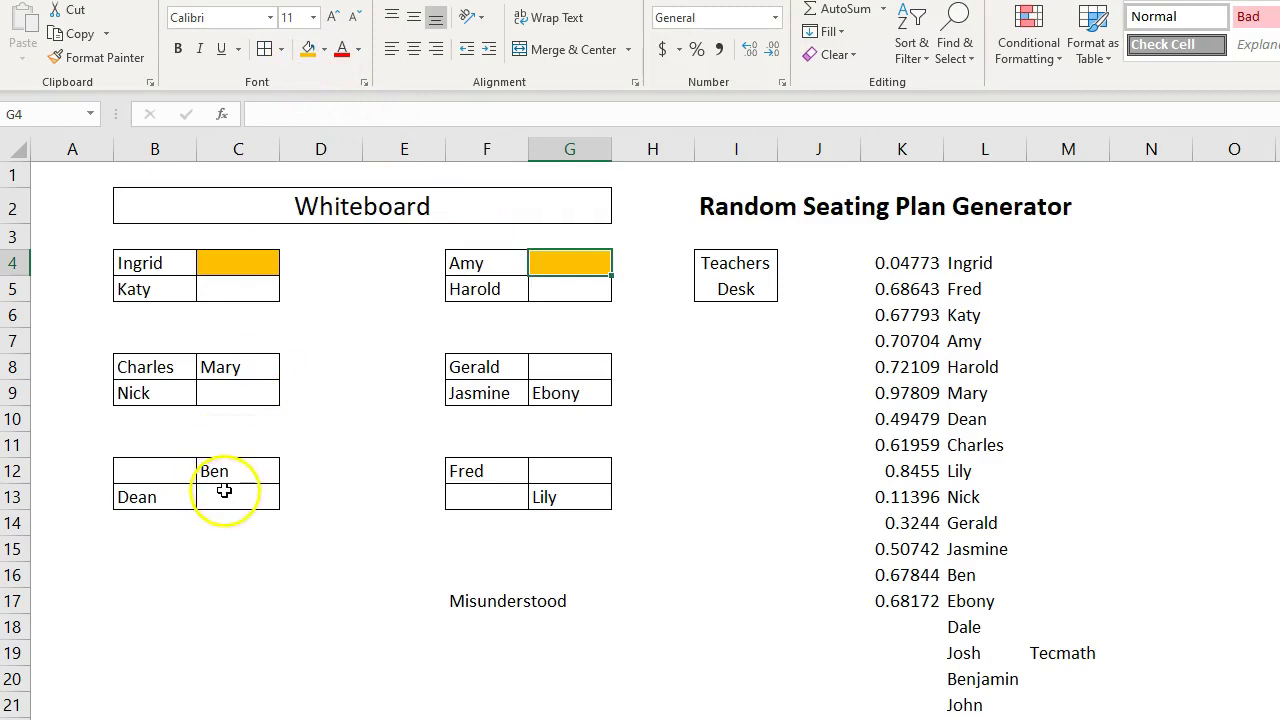
left_click(222, 492)
left_click(308, 48)
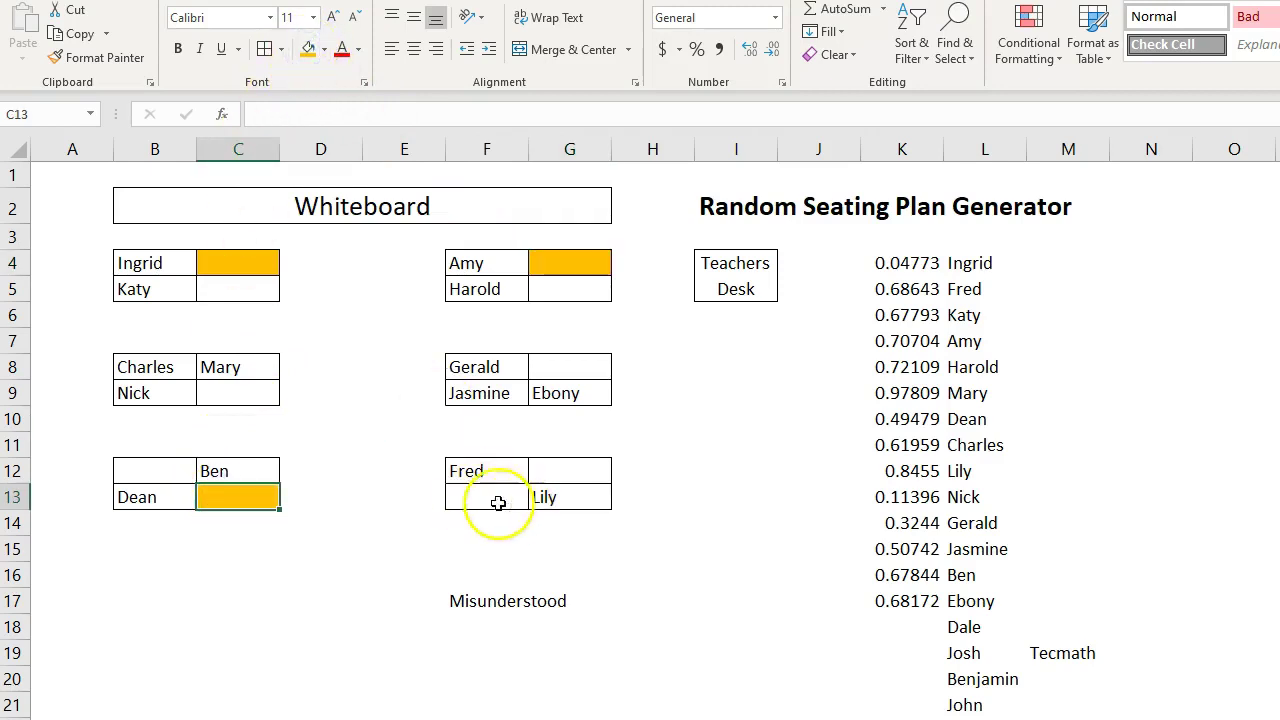
left_click(485, 500)
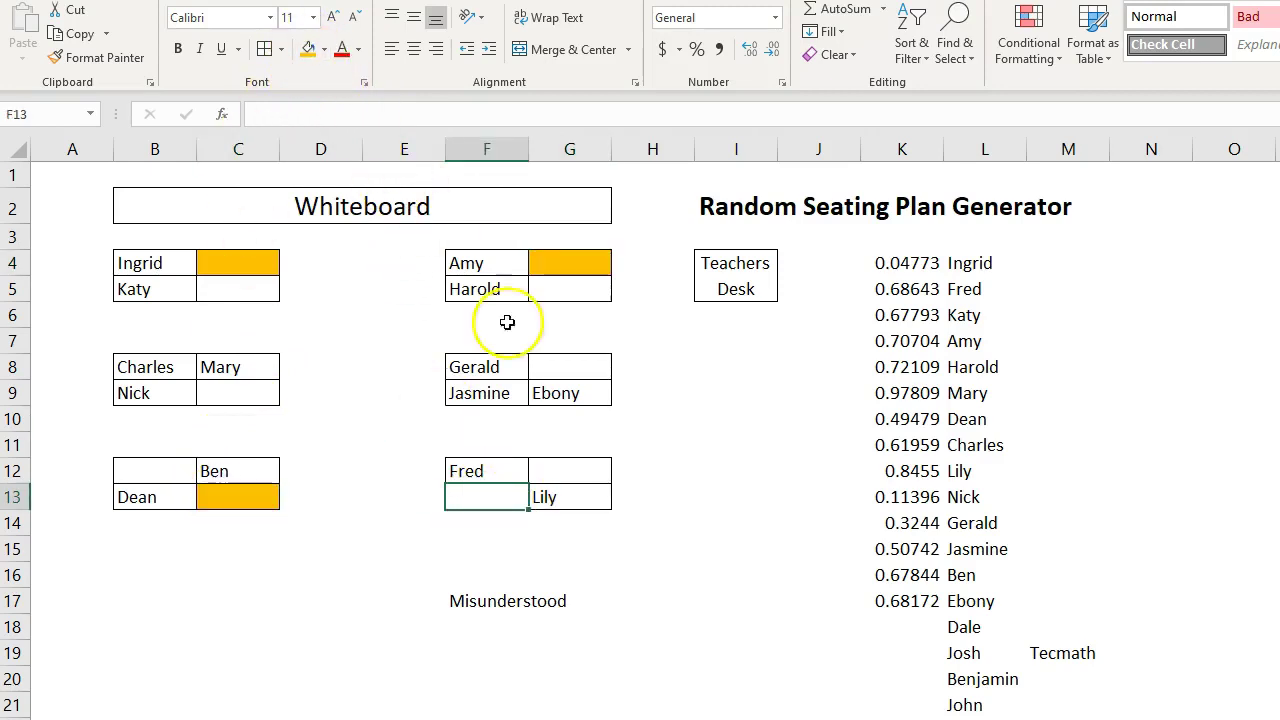
left_click(567, 462)
left_click(308, 48)
left_click(352, 653)
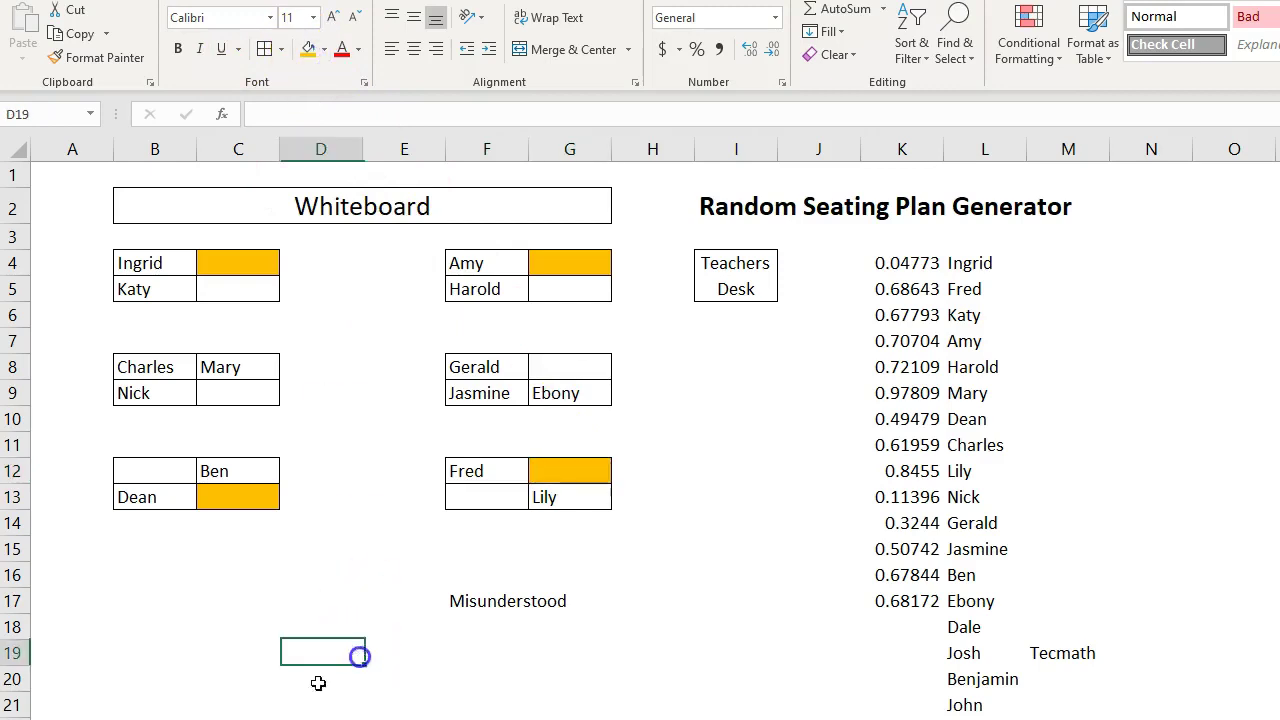
left_click(316, 448)
left_click(228, 259)
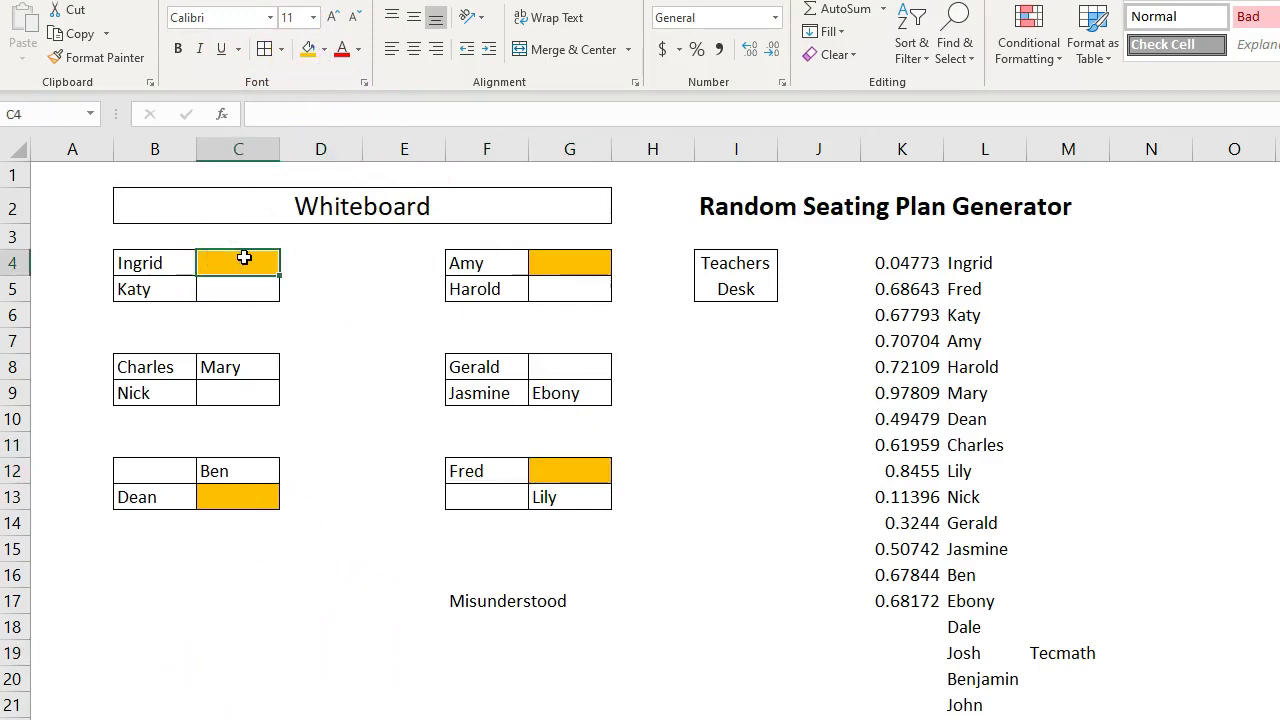
Step: Link C4 to Dale with =L18 and G4 to Josh with =L19
type("=")
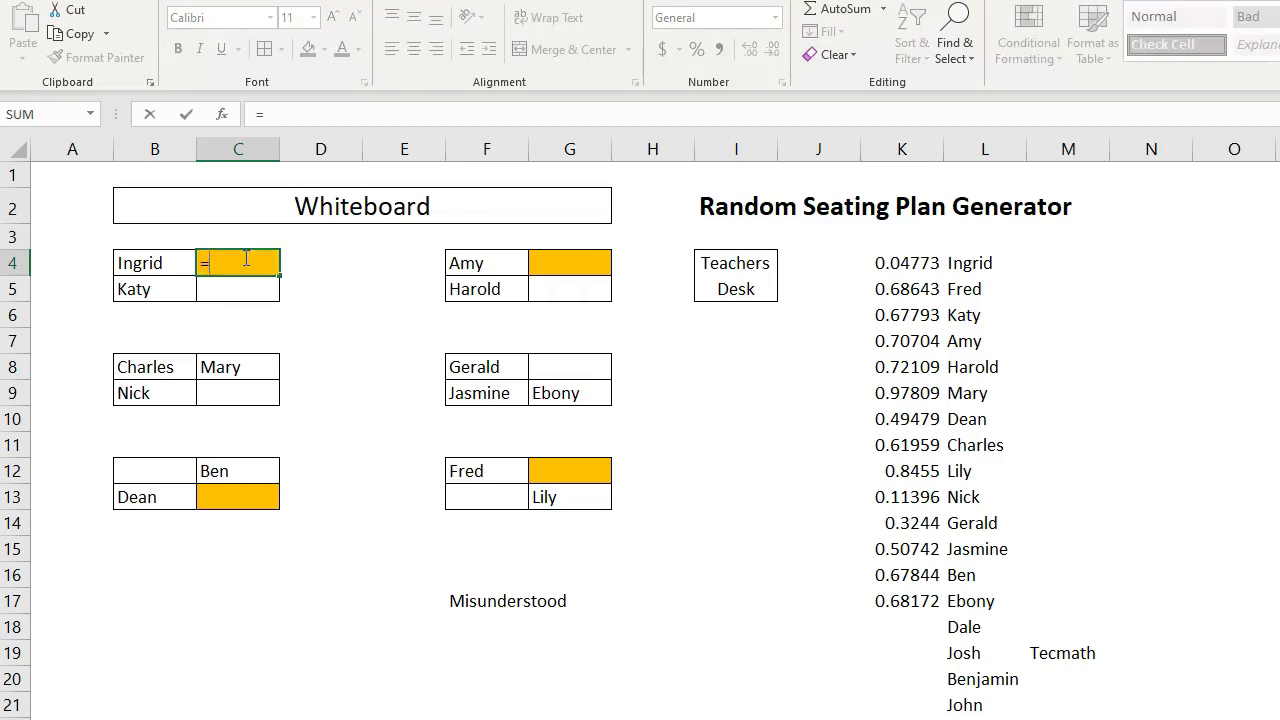
left_click(960, 627)
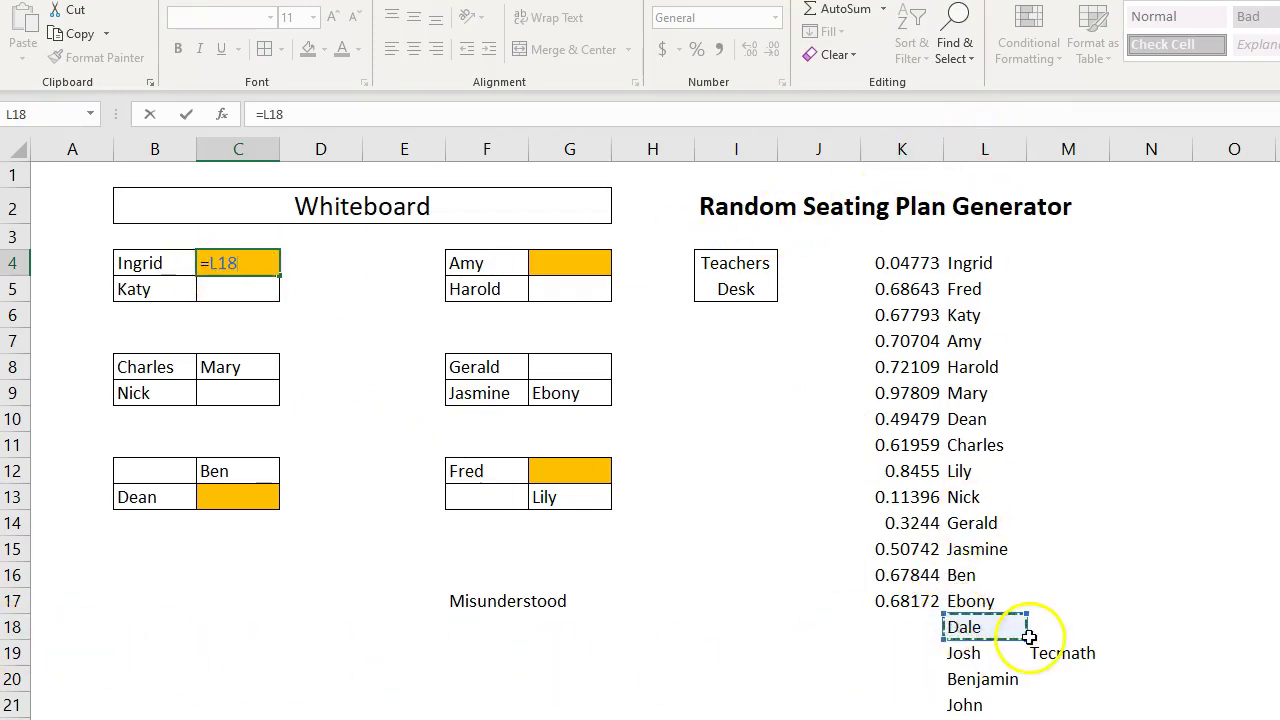
key("Return")
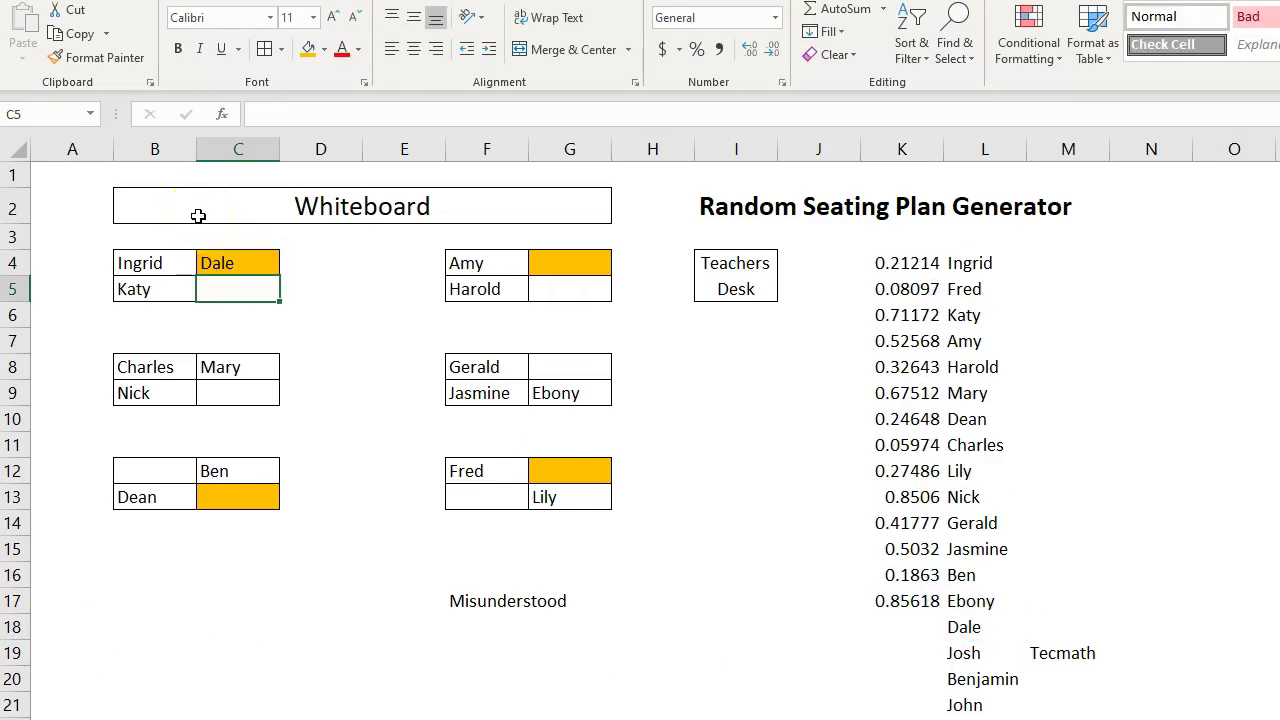
left_click(740, 440)
left_click(576, 257)
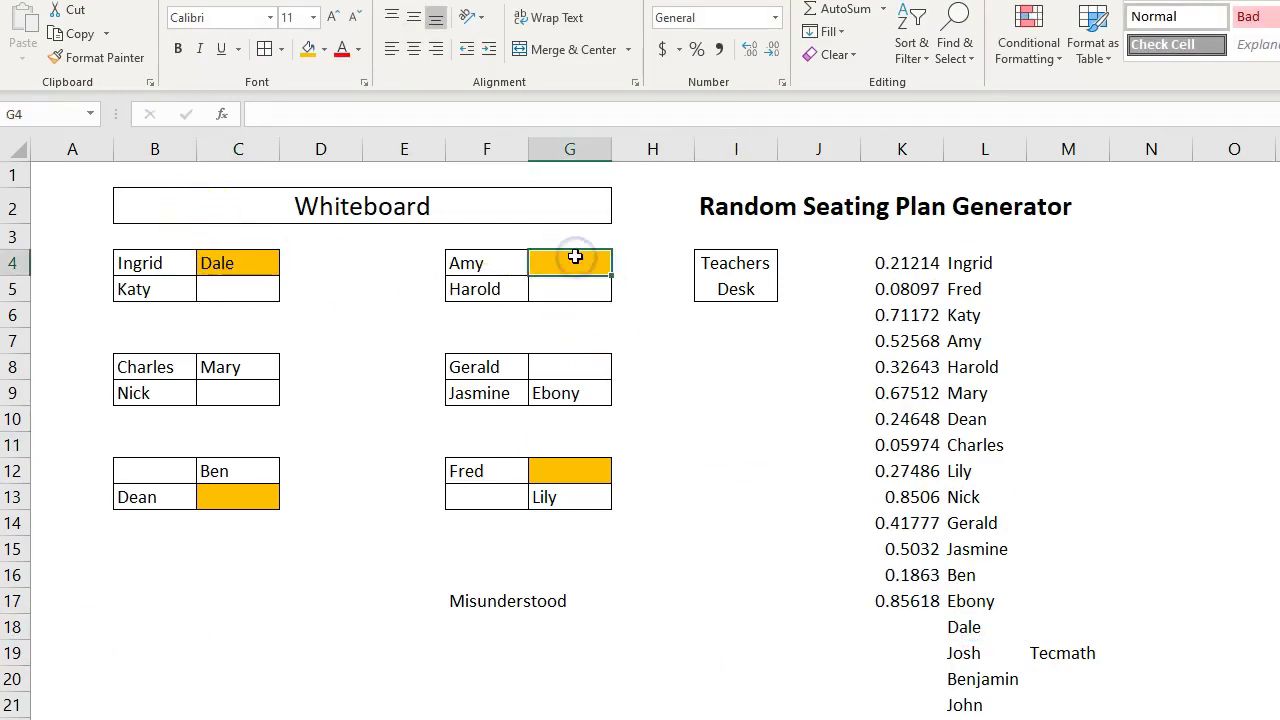
type("=")
left_click(963, 653)
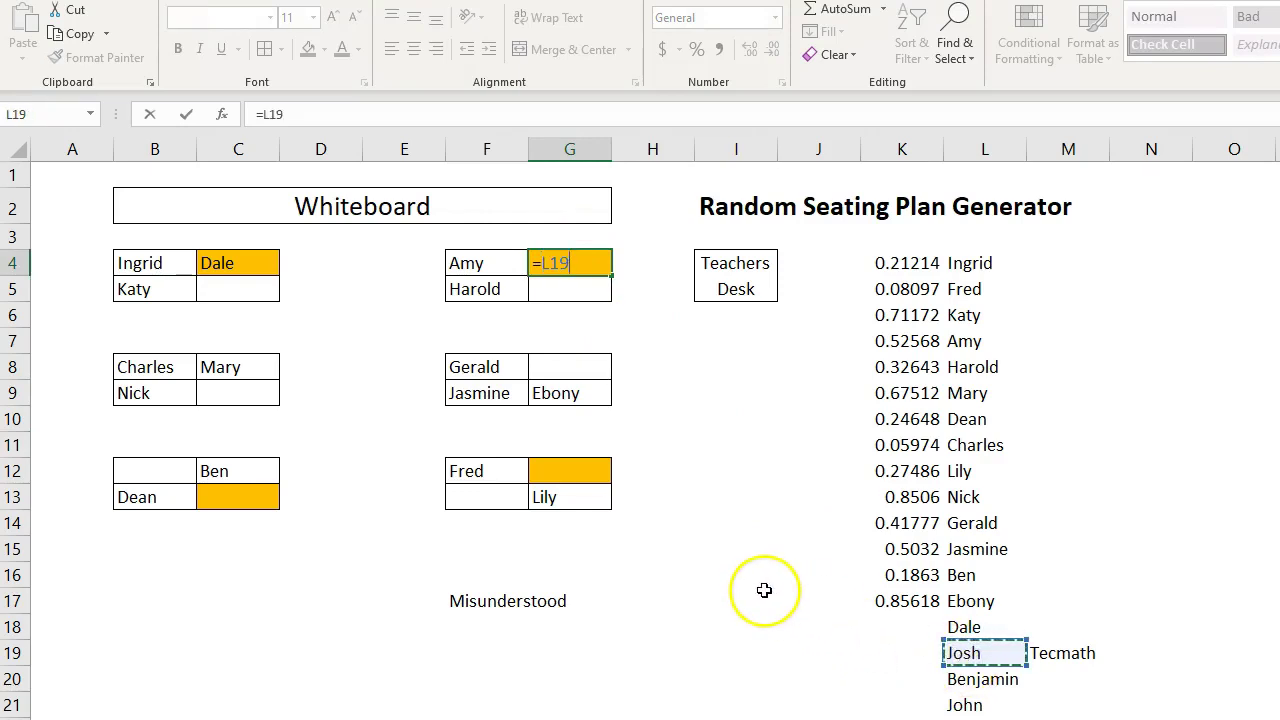
key("Return")
Step: Link C13 to Benjamin with =L20 and G12 to John with =L21
left_click(246, 498)
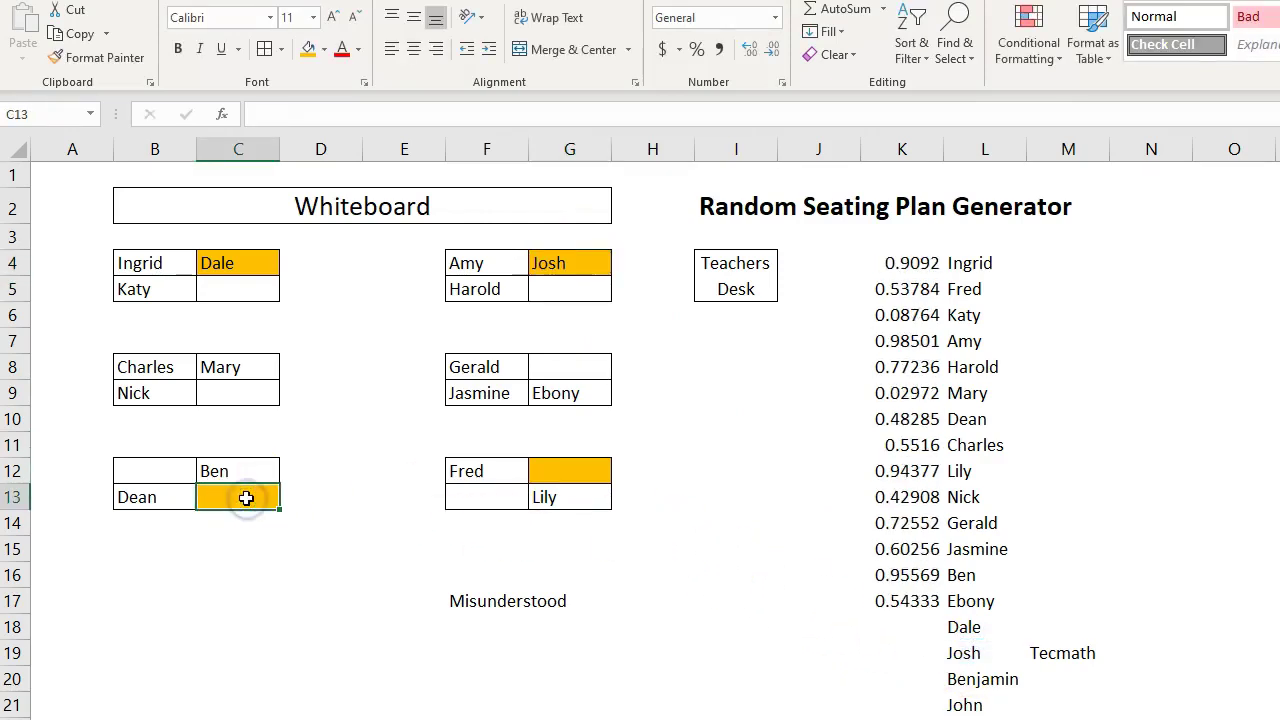
type("=")
left_click(965, 679)
key("Return")
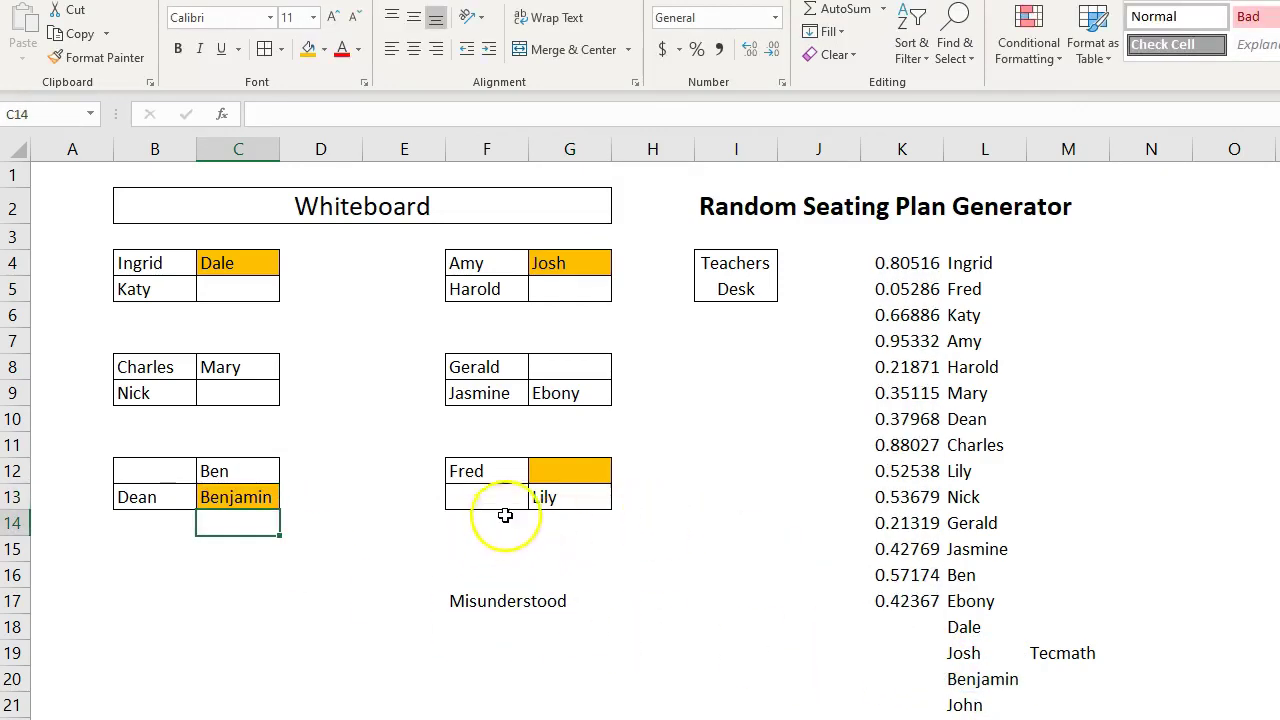
left_click(559, 477)
type("=")
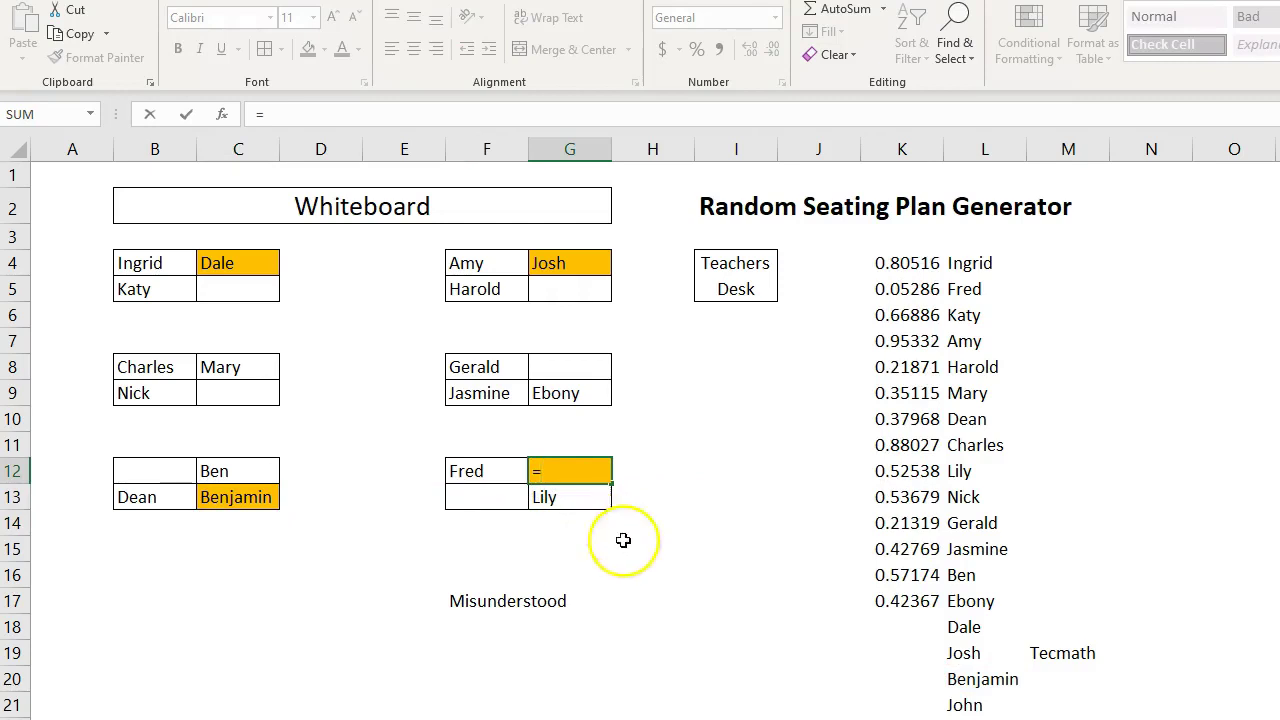
left_click(963, 707)
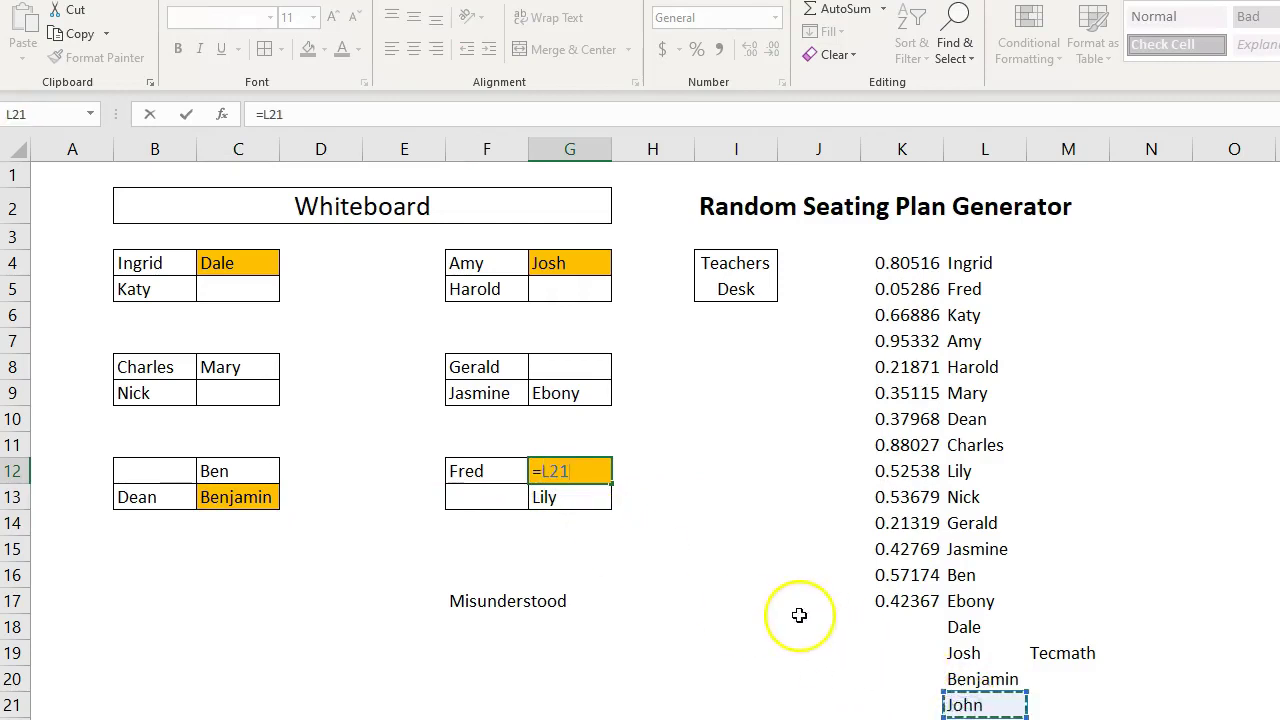
key("Return")
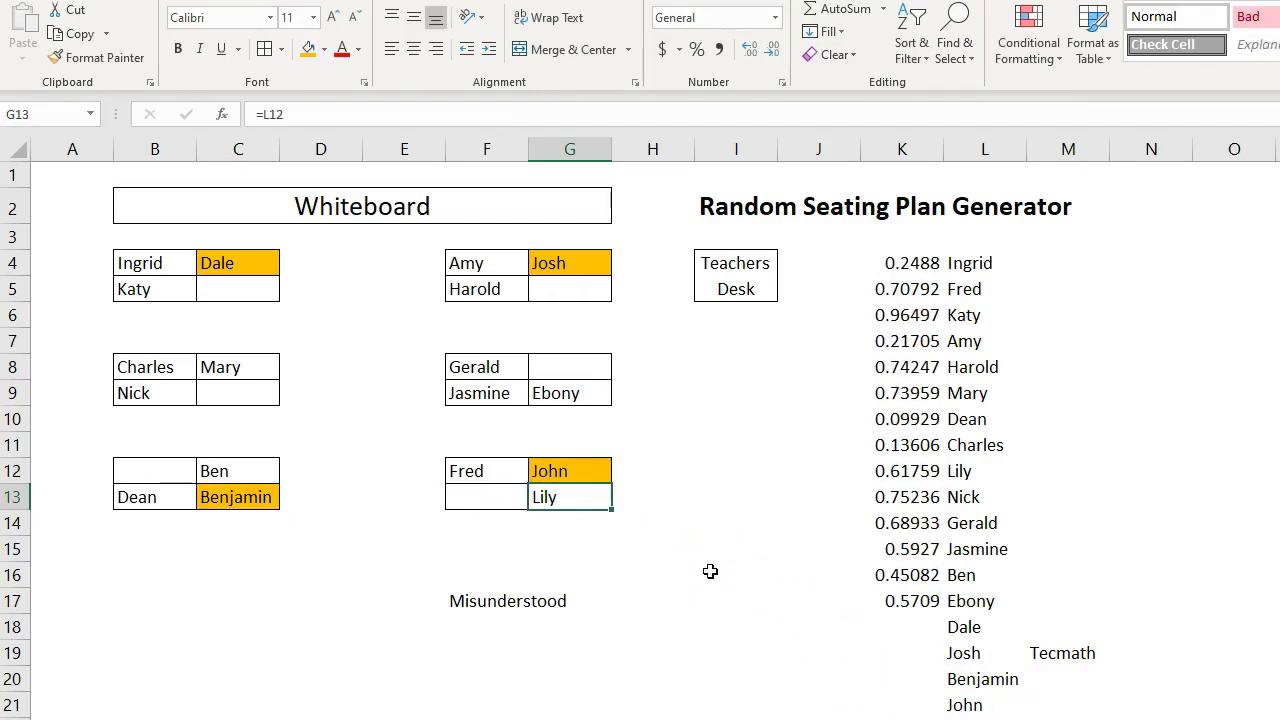
left_click(710, 571)
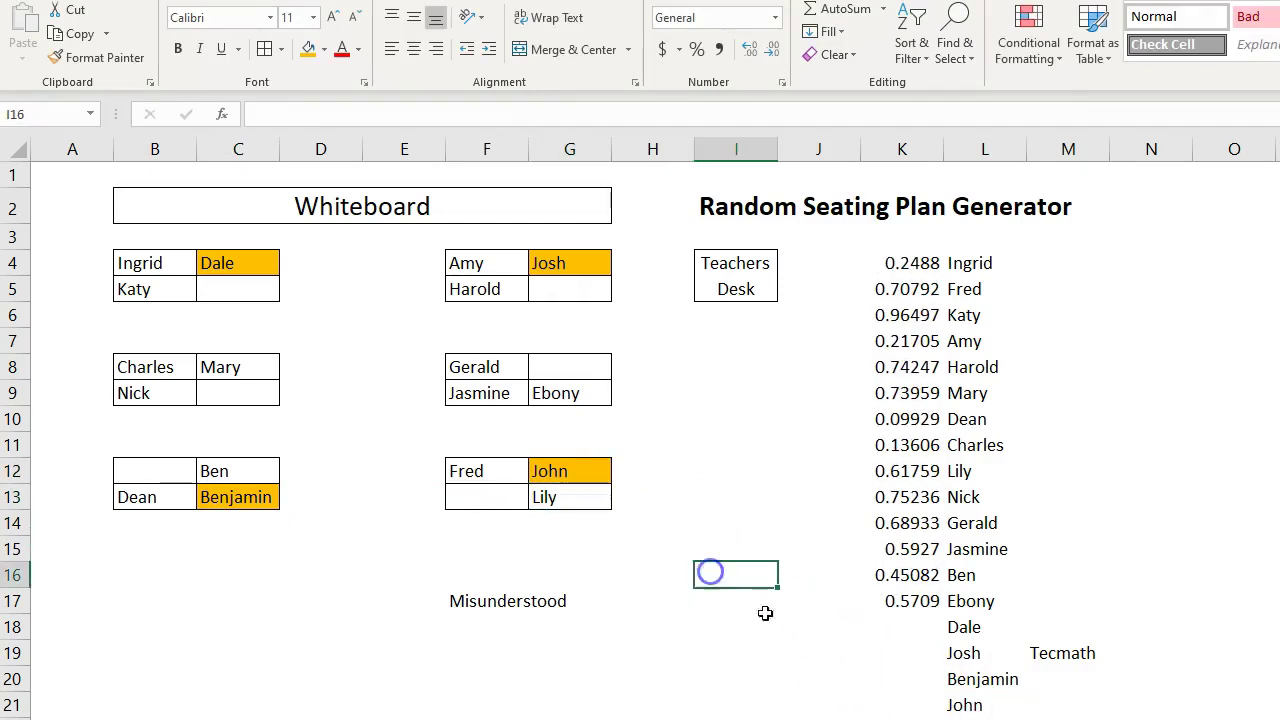
Step: Enter =RAND()+1 in K18 and K19, then fill it down to K21
left_click(918, 628)
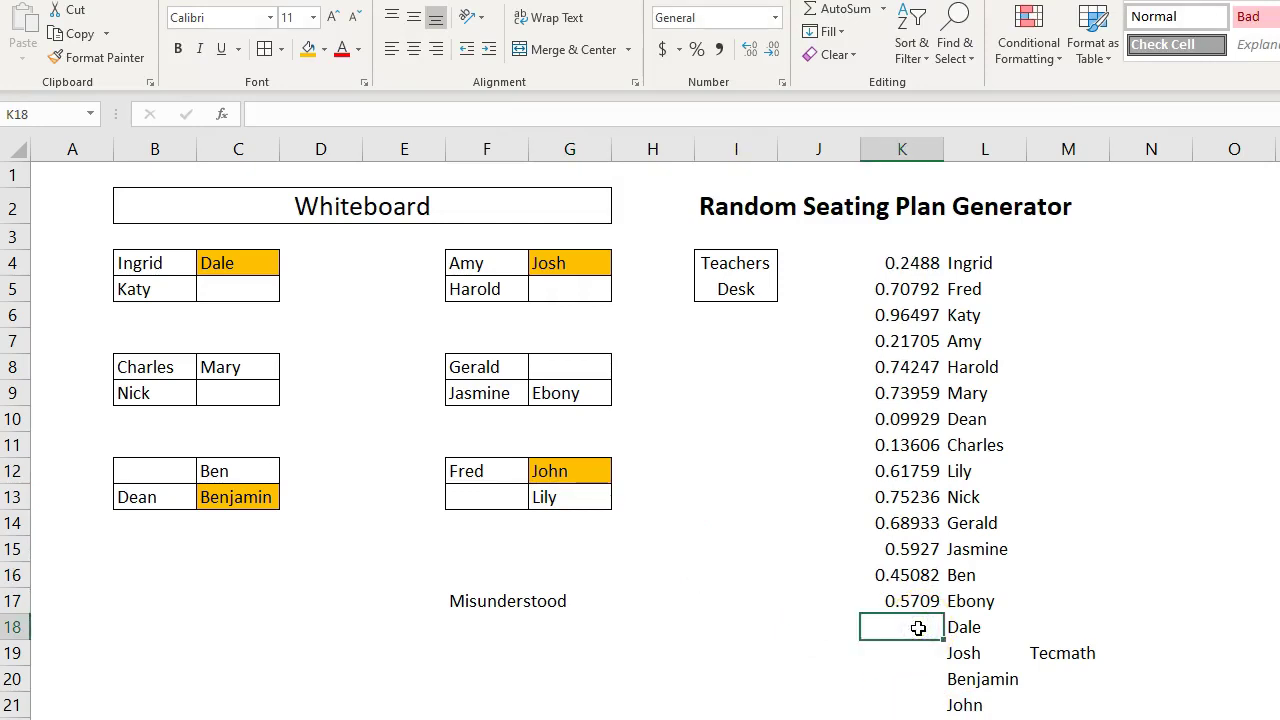
type("=rand")
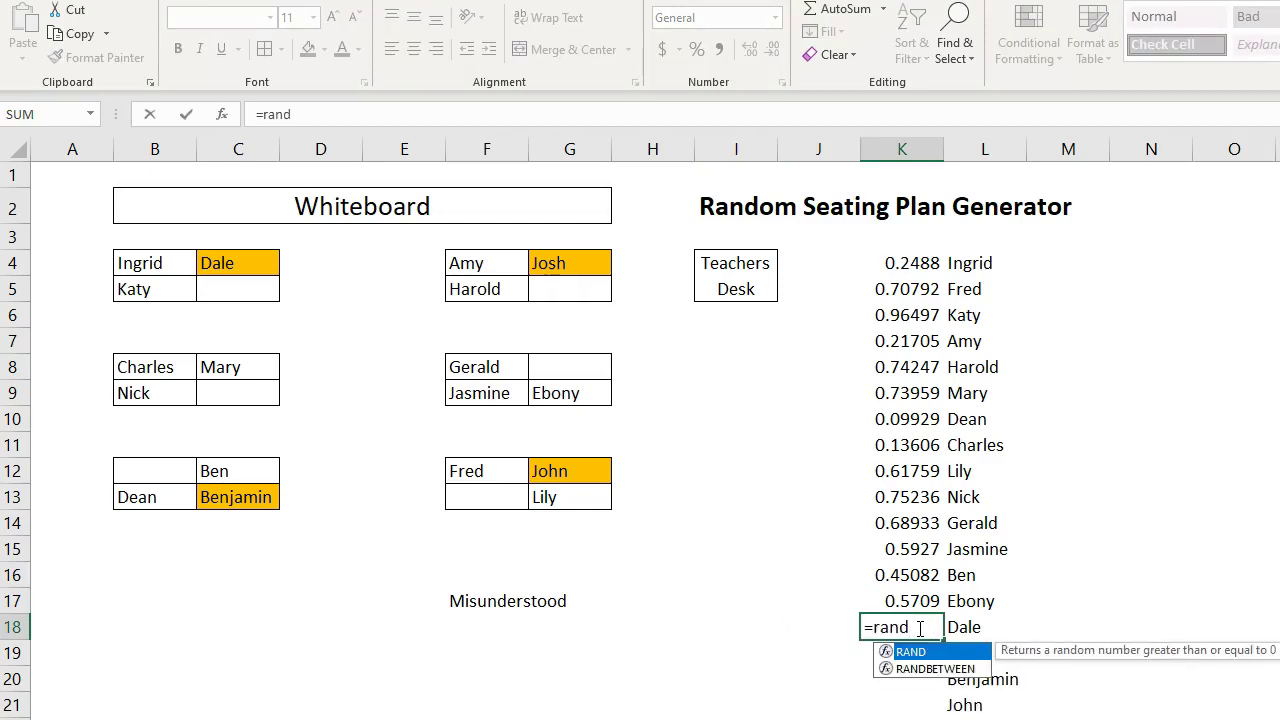
type("()+1")
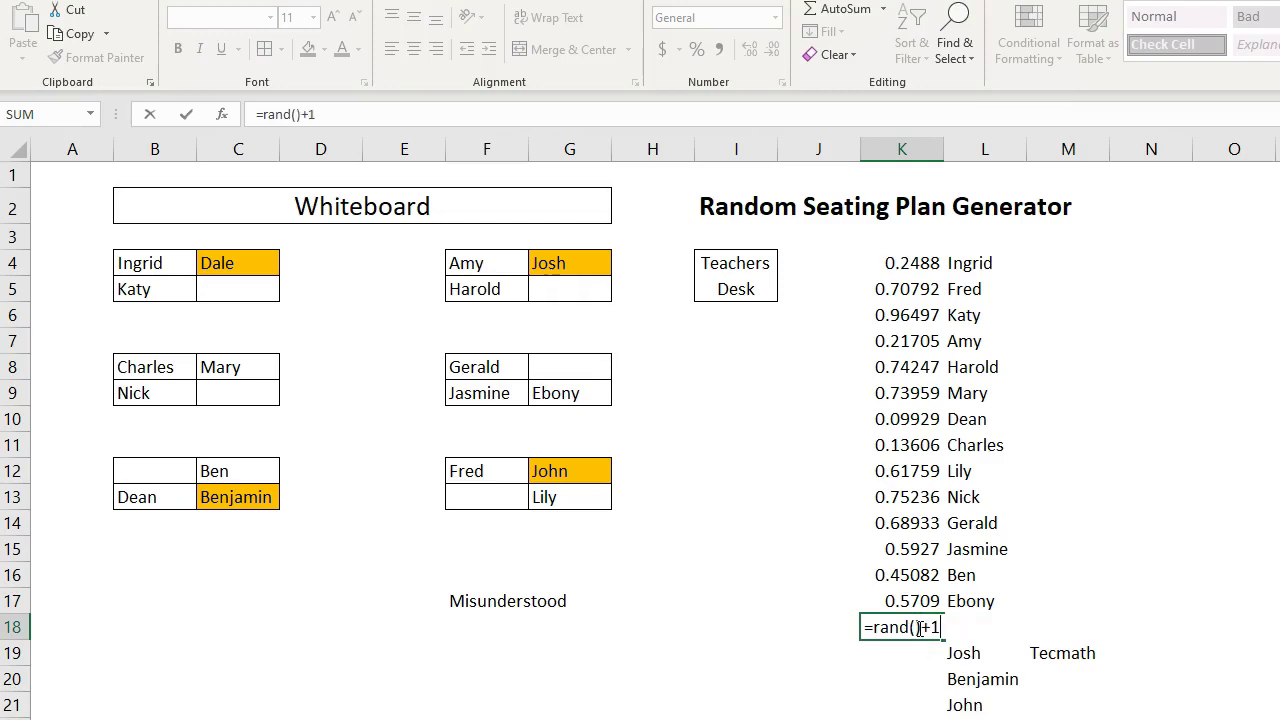
key("Return")
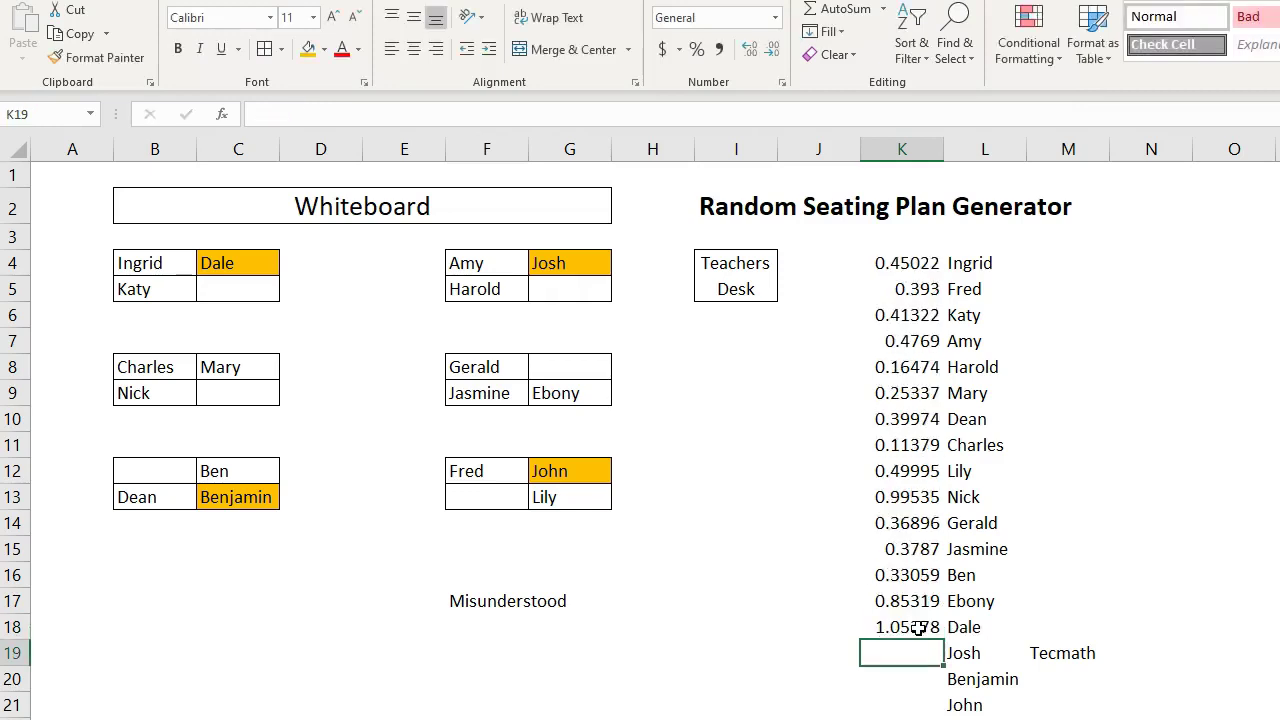
type("=")
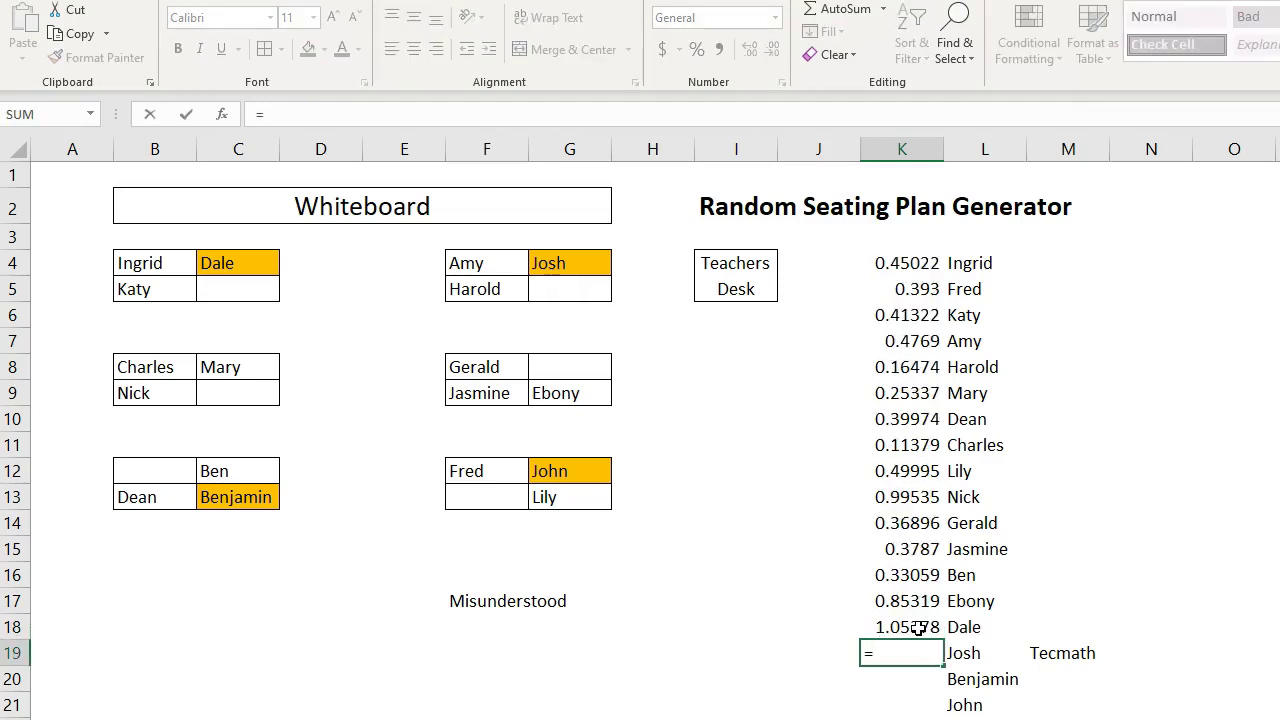
type("rand")
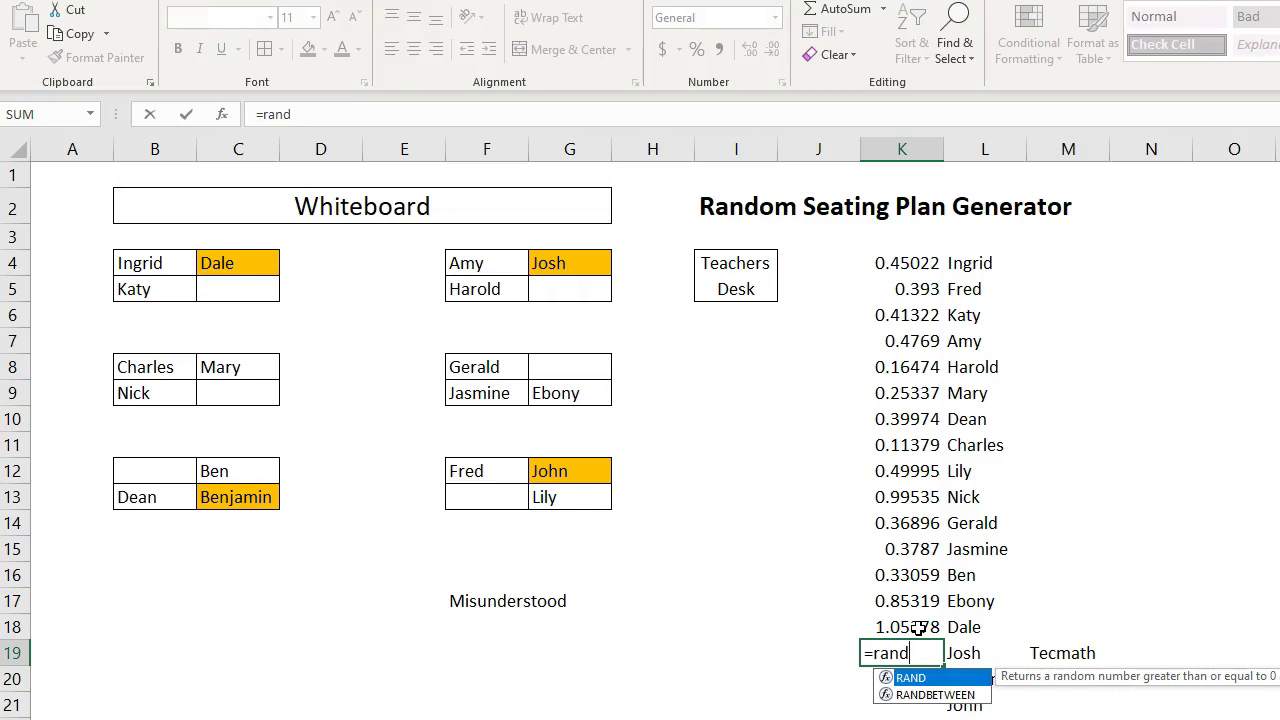
type("()+1")
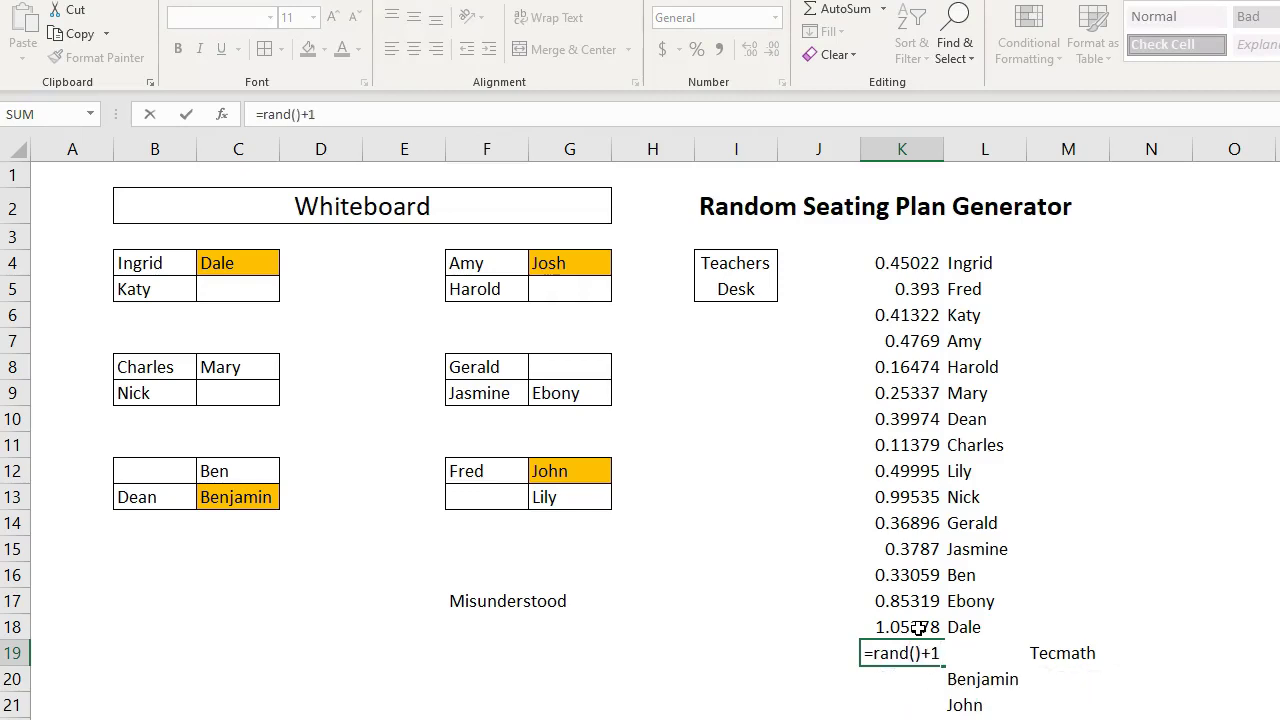
key("Return")
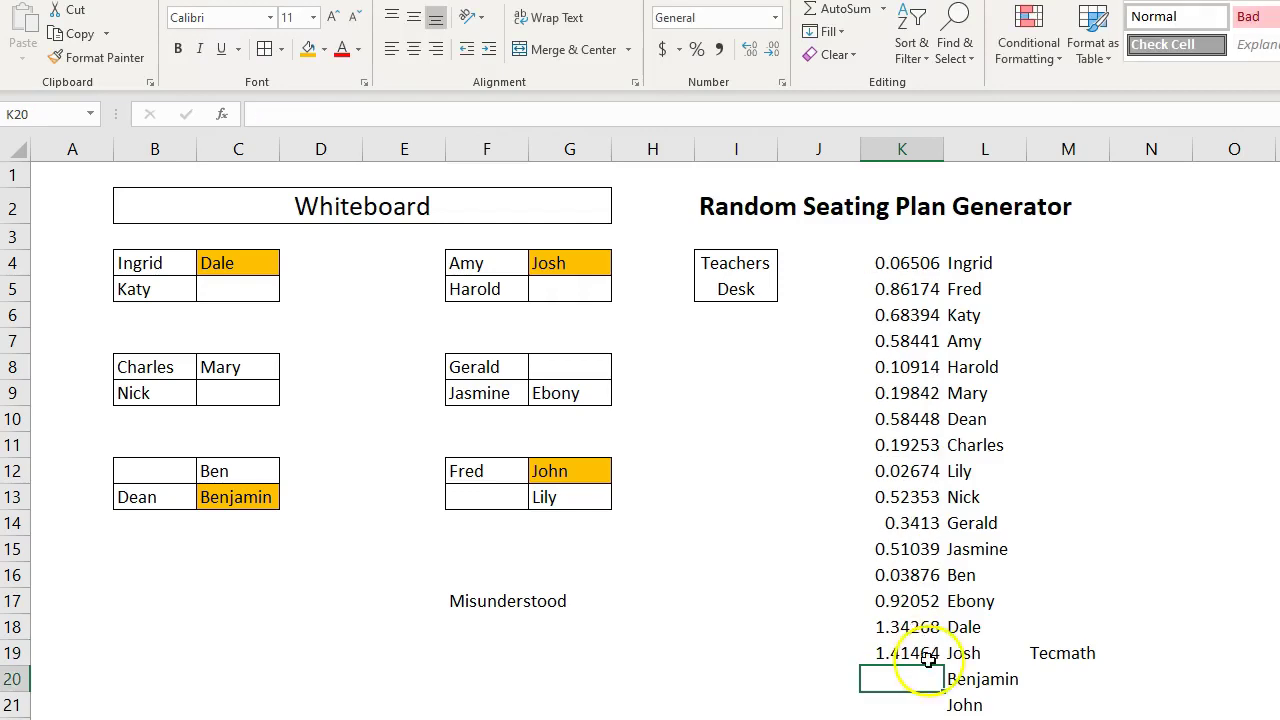
left_click(910, 653)
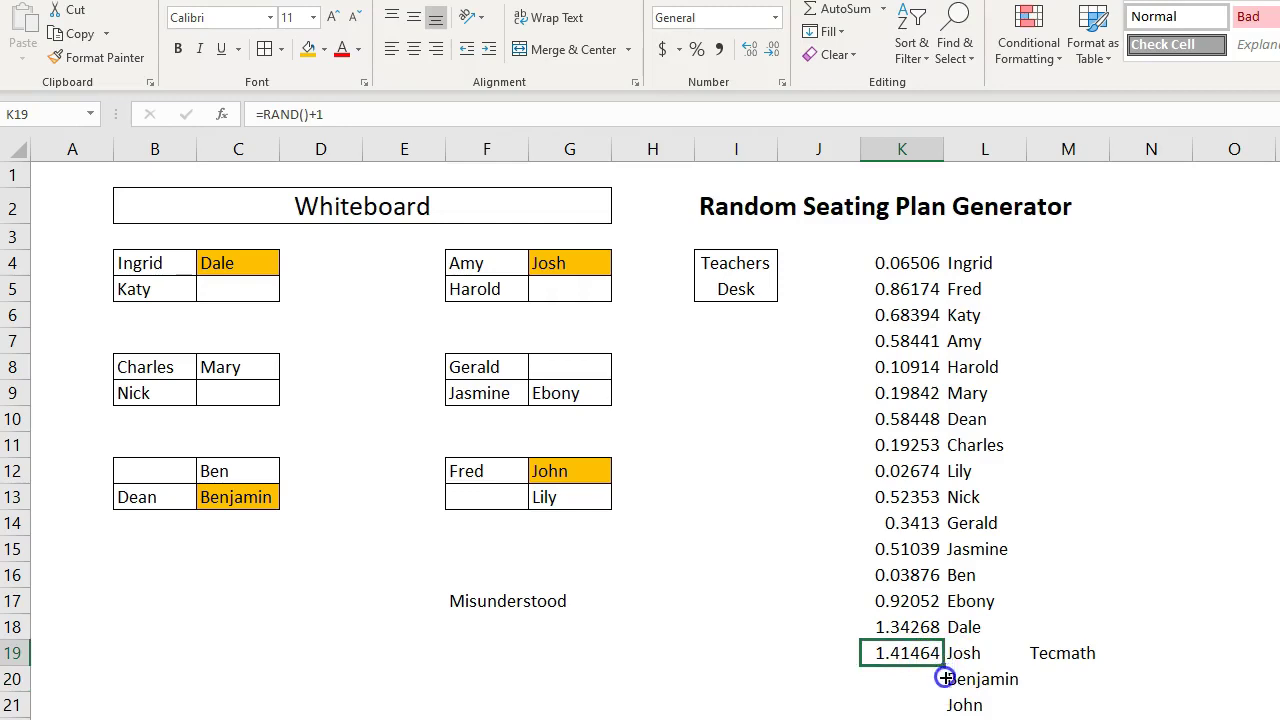
left_click_drag(945, 678, 942, 710)
left_click(820, 678)
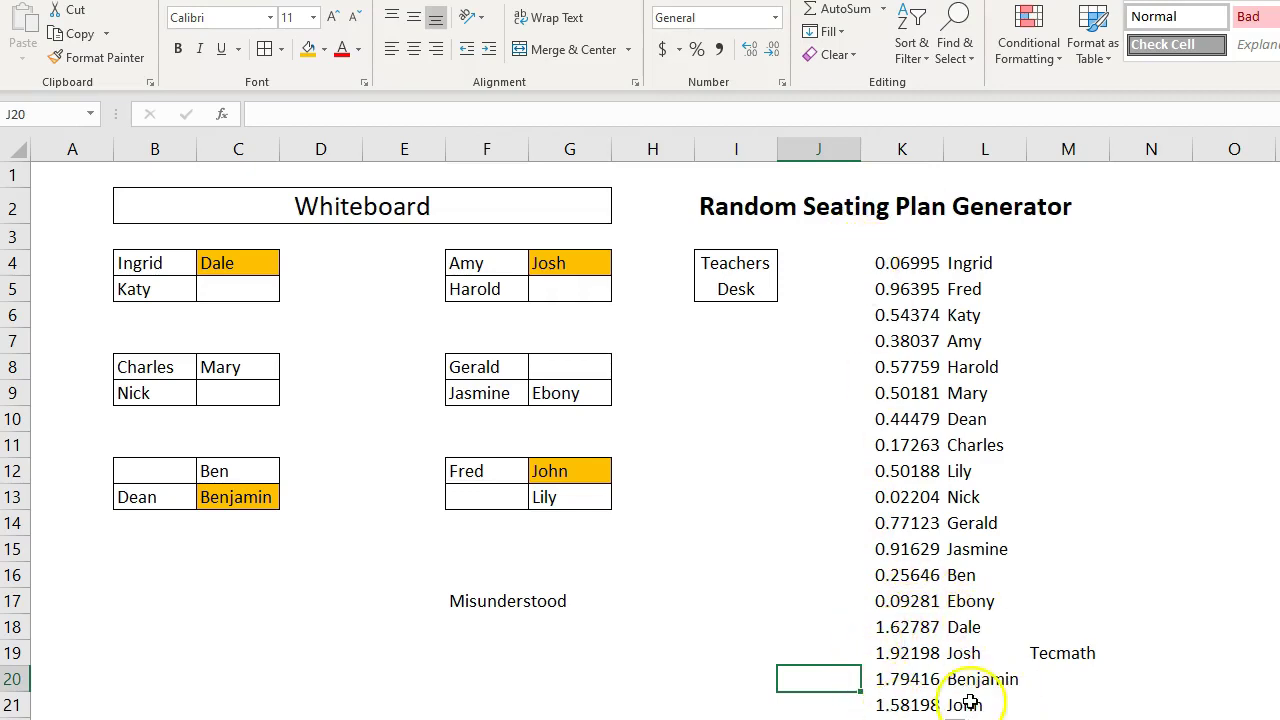
Step: Recalculate with F9 and fill the fixed students' rows K18:L21 orange
left_click(704, 586)
key("F9")
left_click_drag(900, 627, 975, 704)
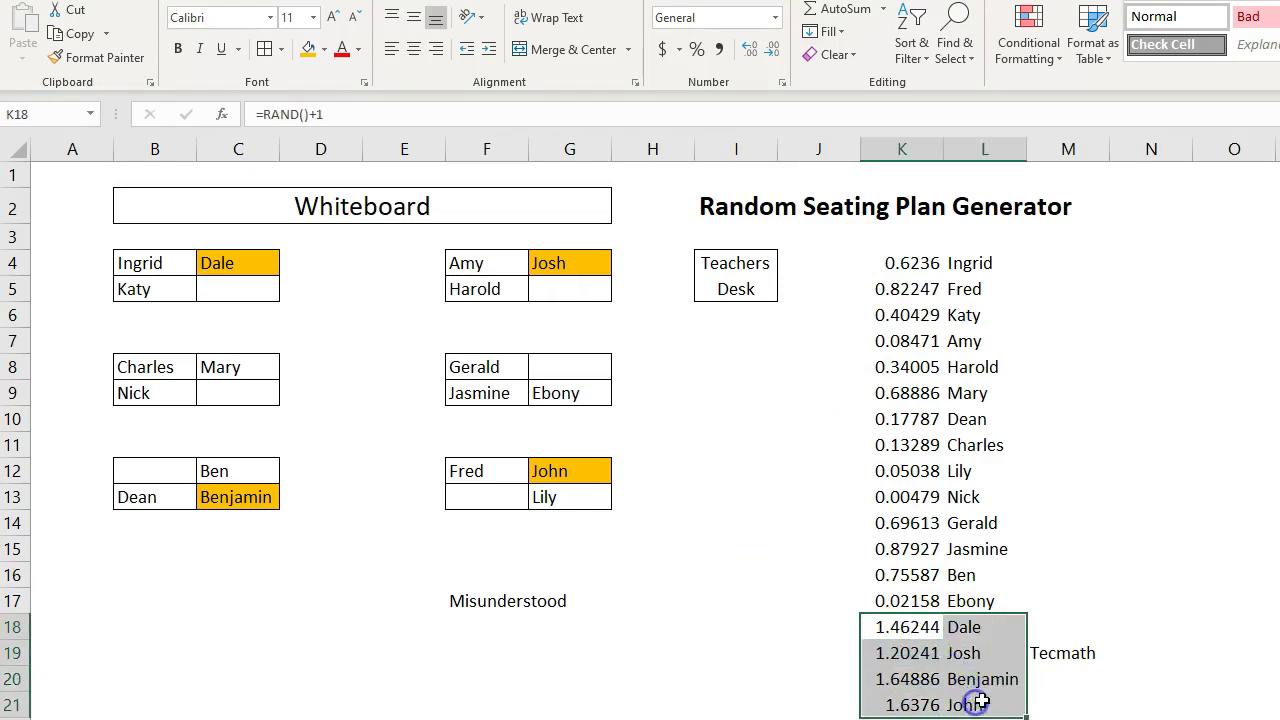
left_click(308, 49)
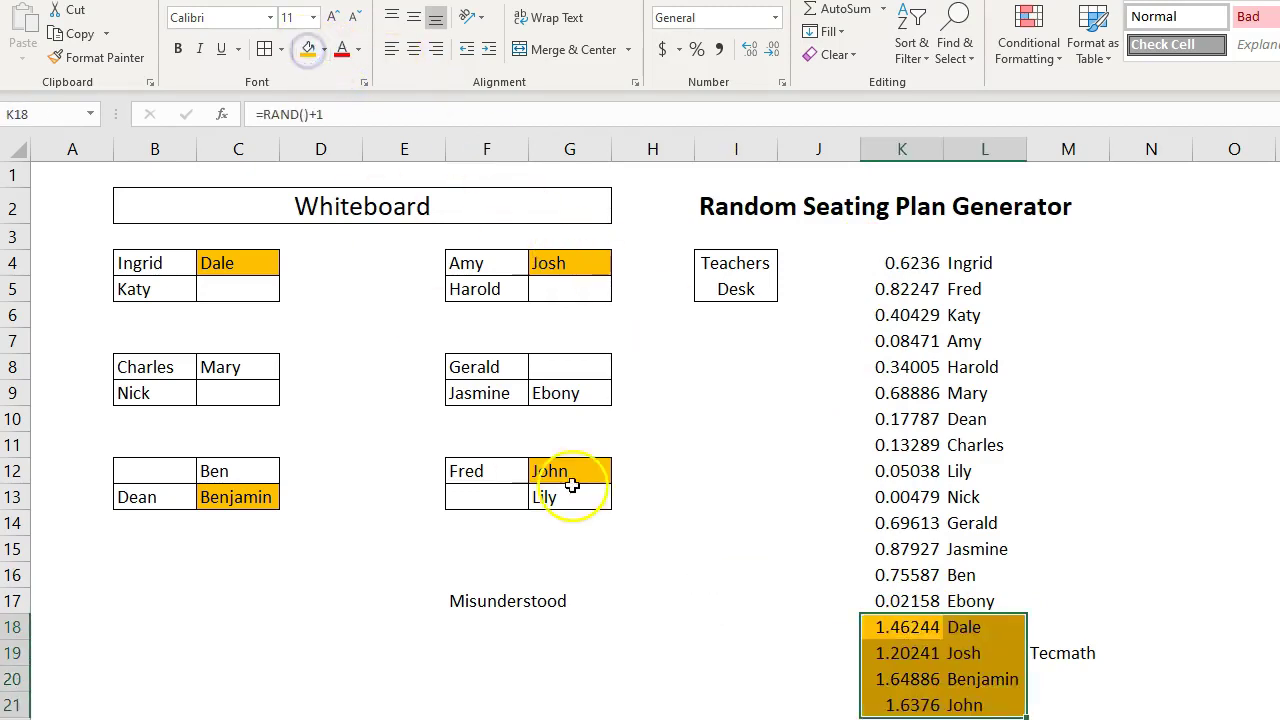
left_click(671, 602)
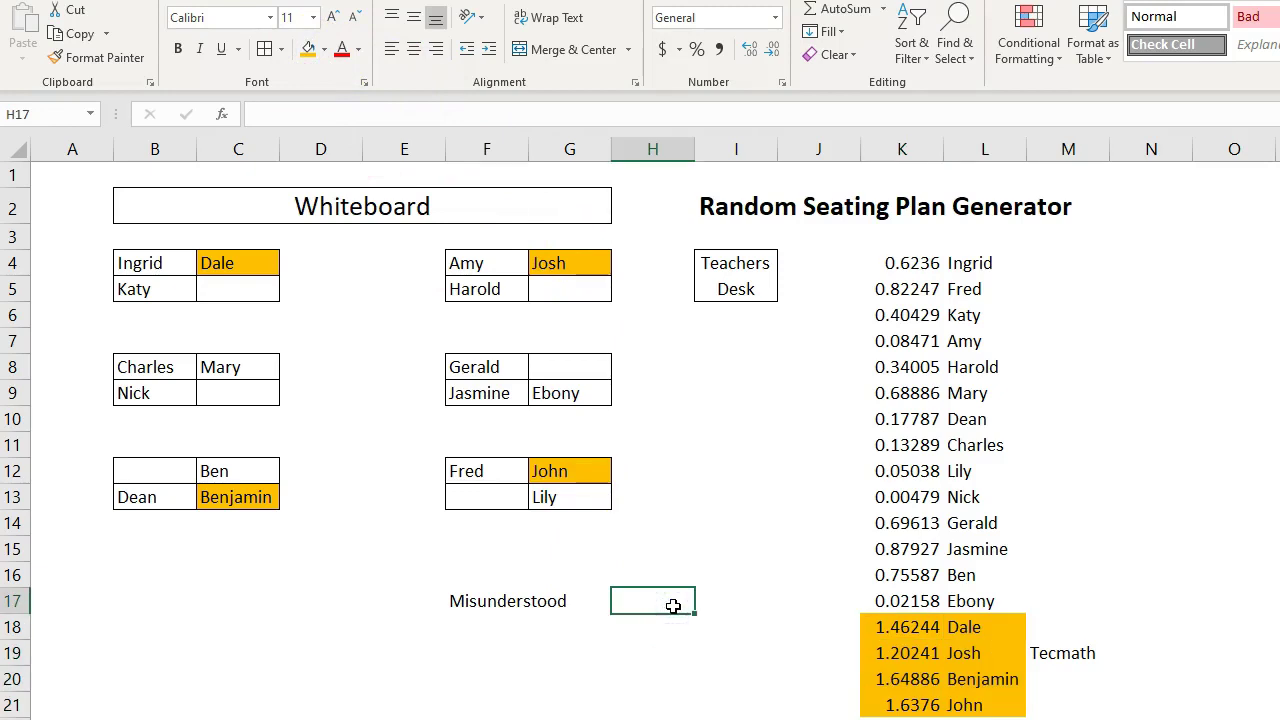
Step: Sort K4:L21 smallest to largest, putting Josh in C4 and Dale in G4
left_click_drag(908, 262, 1002, 703)
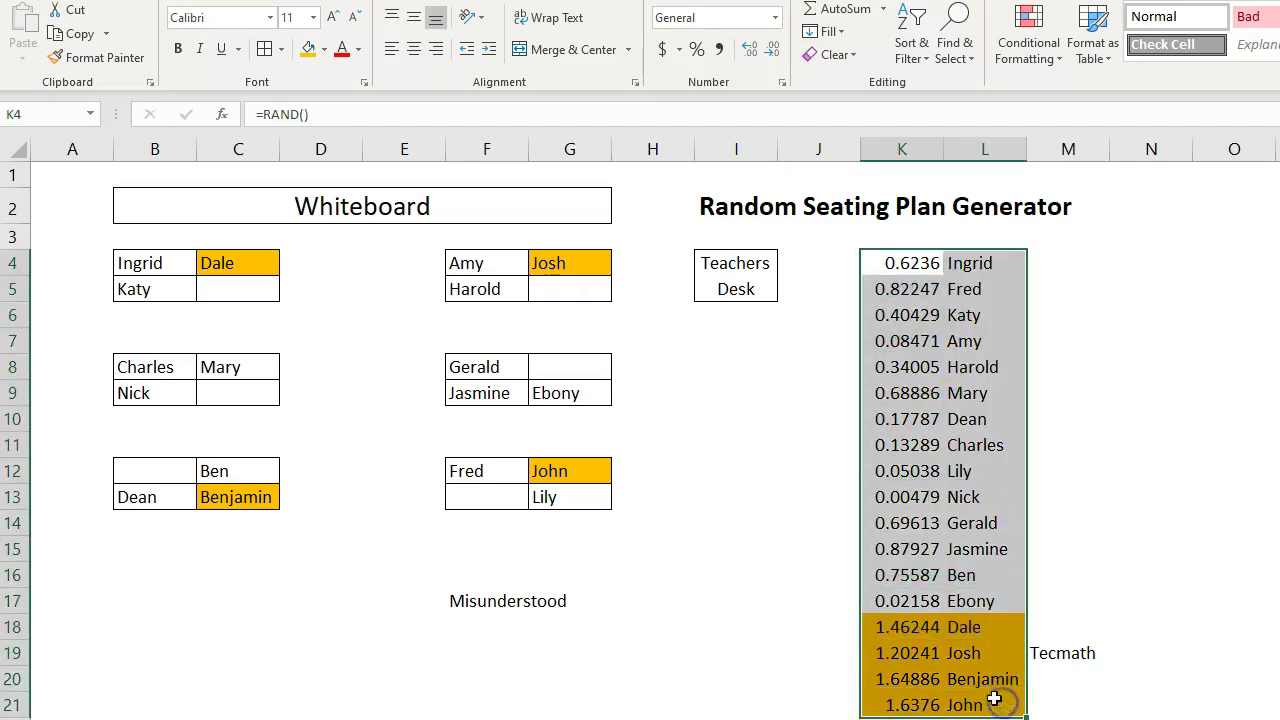
left_click(922, 60)
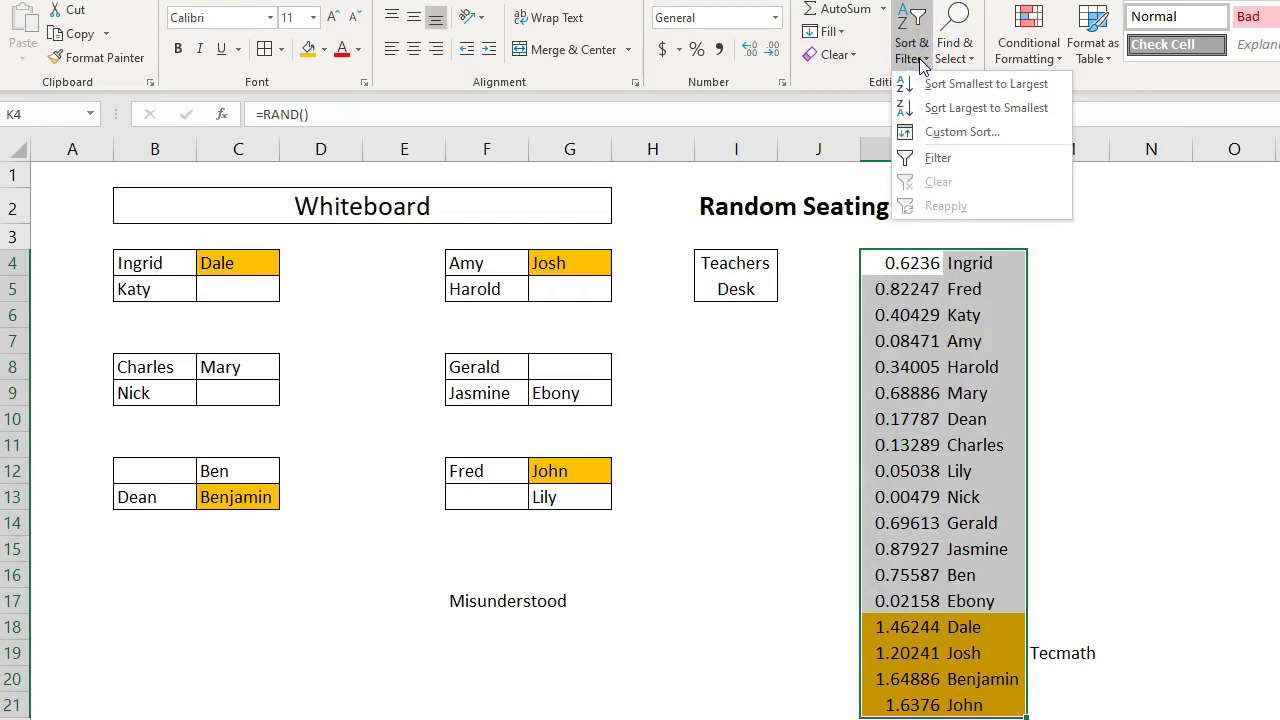
left_click(940, 86)
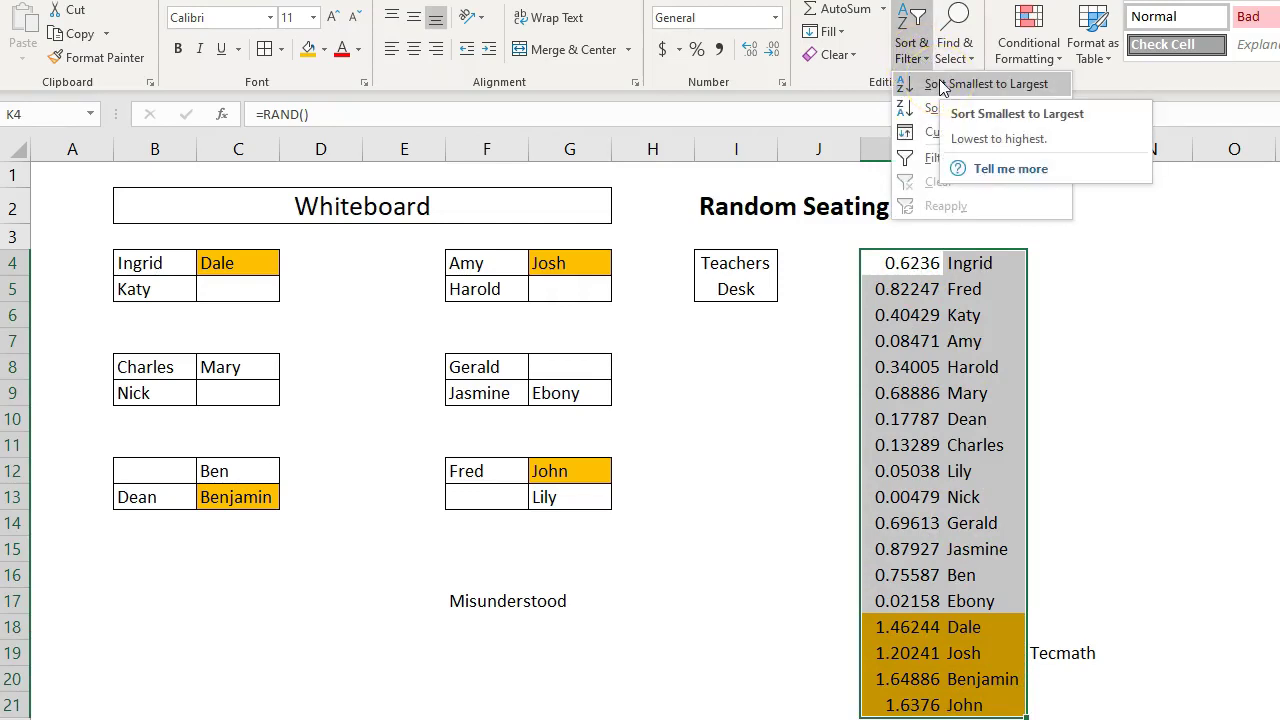
left_click(940, 86)
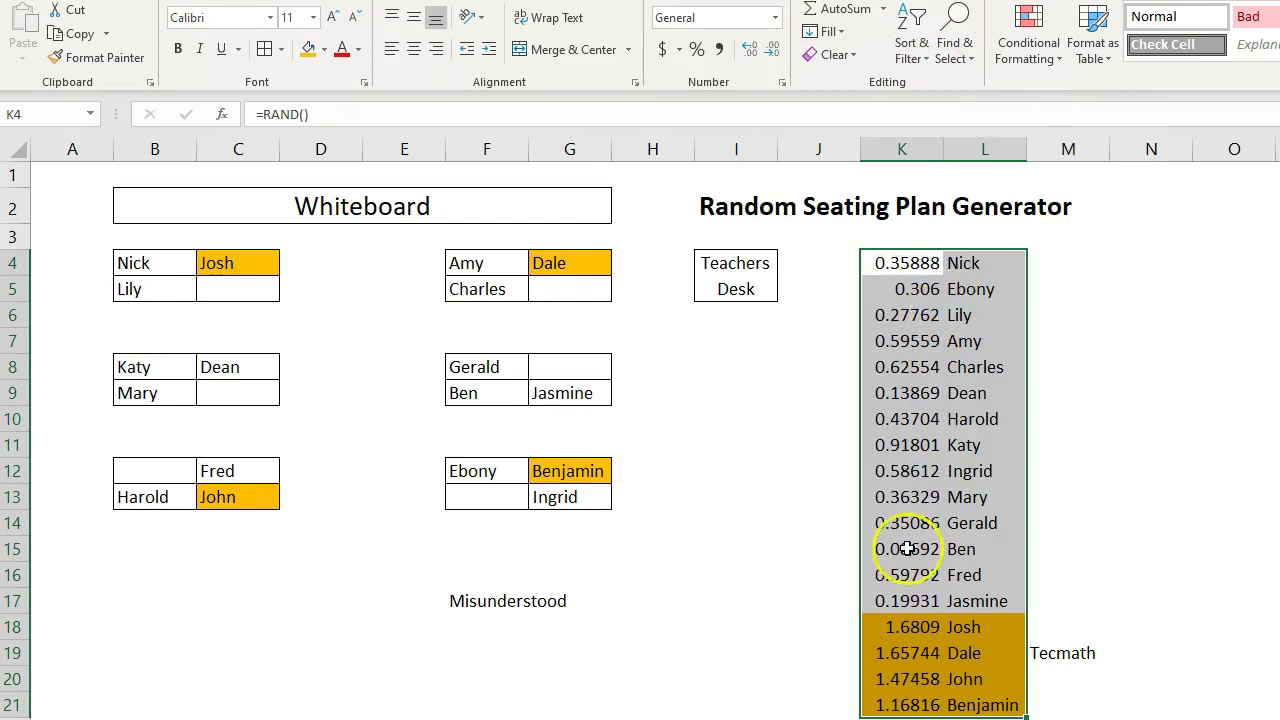
left_click(822, 629)
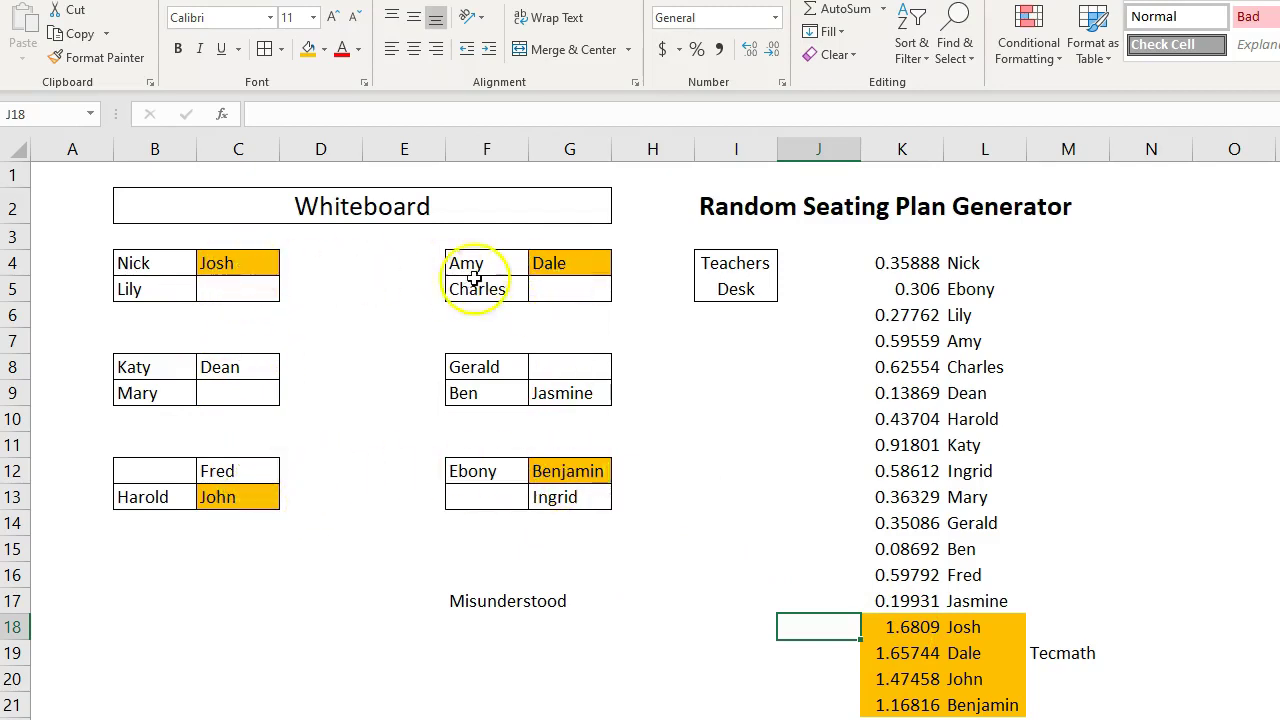
Step: Fill A3:M21 white, clearing the orange from the desks and K18:L21
left_click(680, 575)
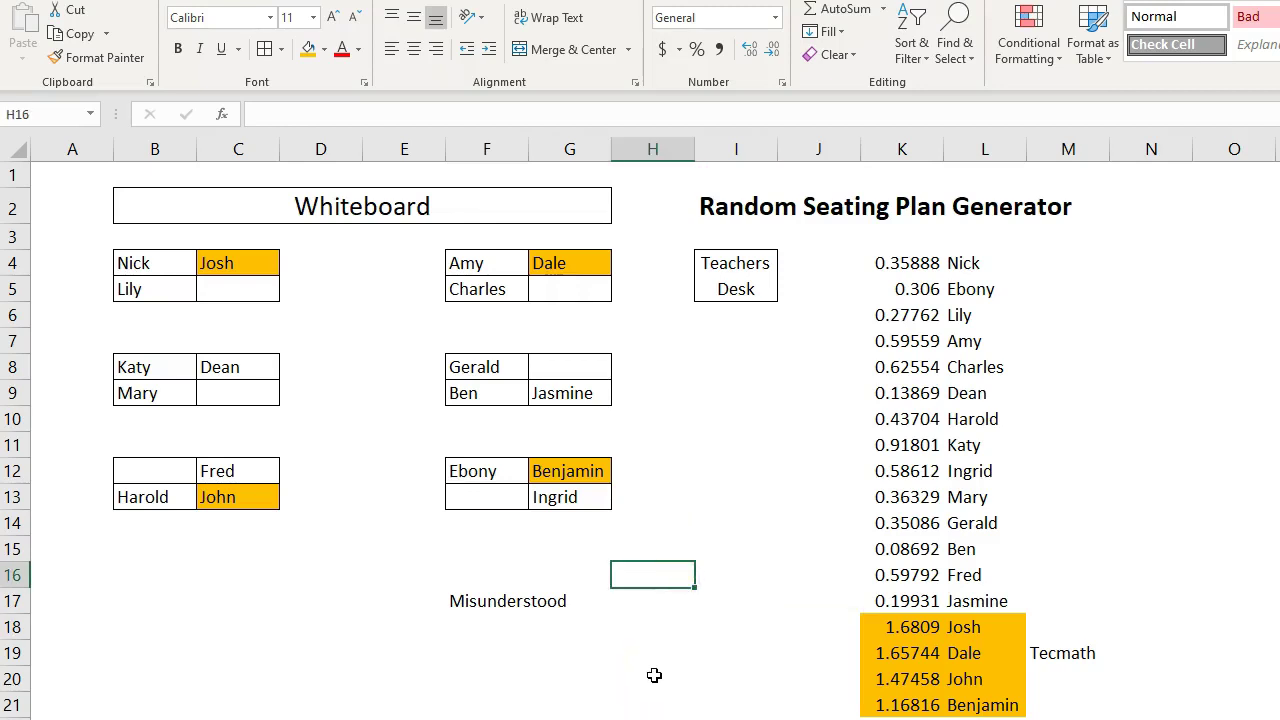
left_click(792, 600)
left_click_drag(71, 231, 1070, 705)
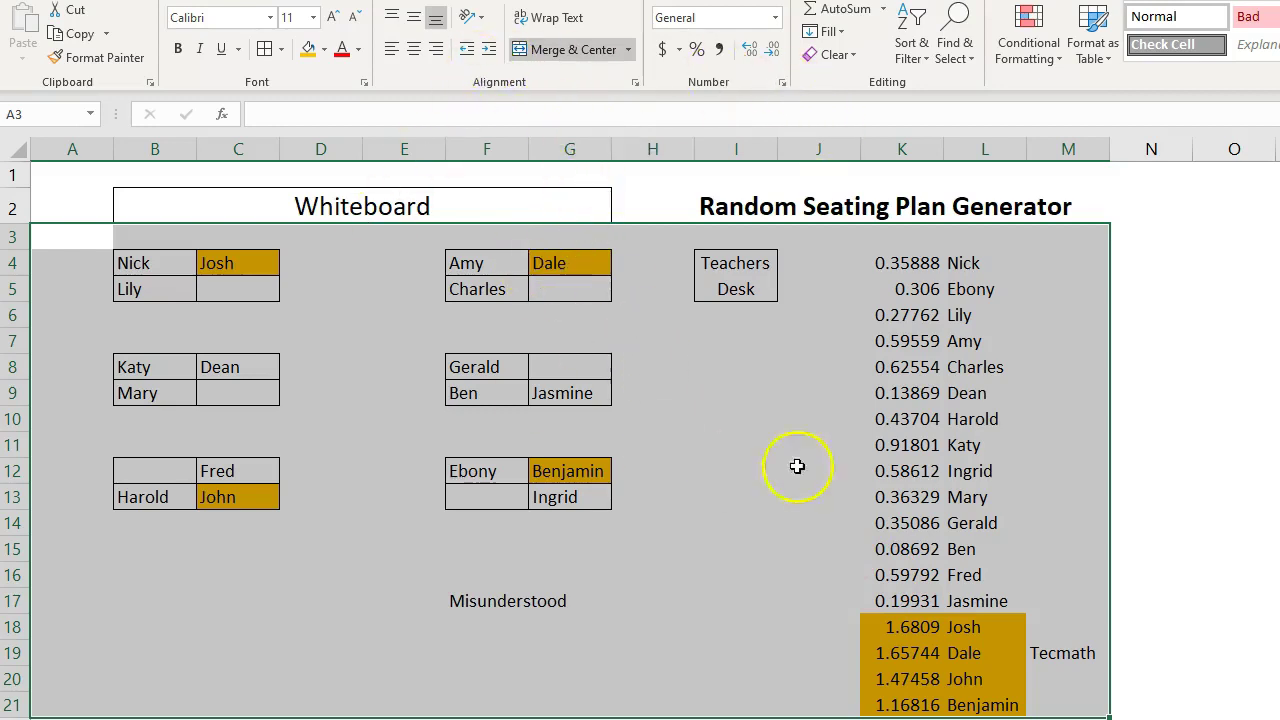
left_click(323, 50)
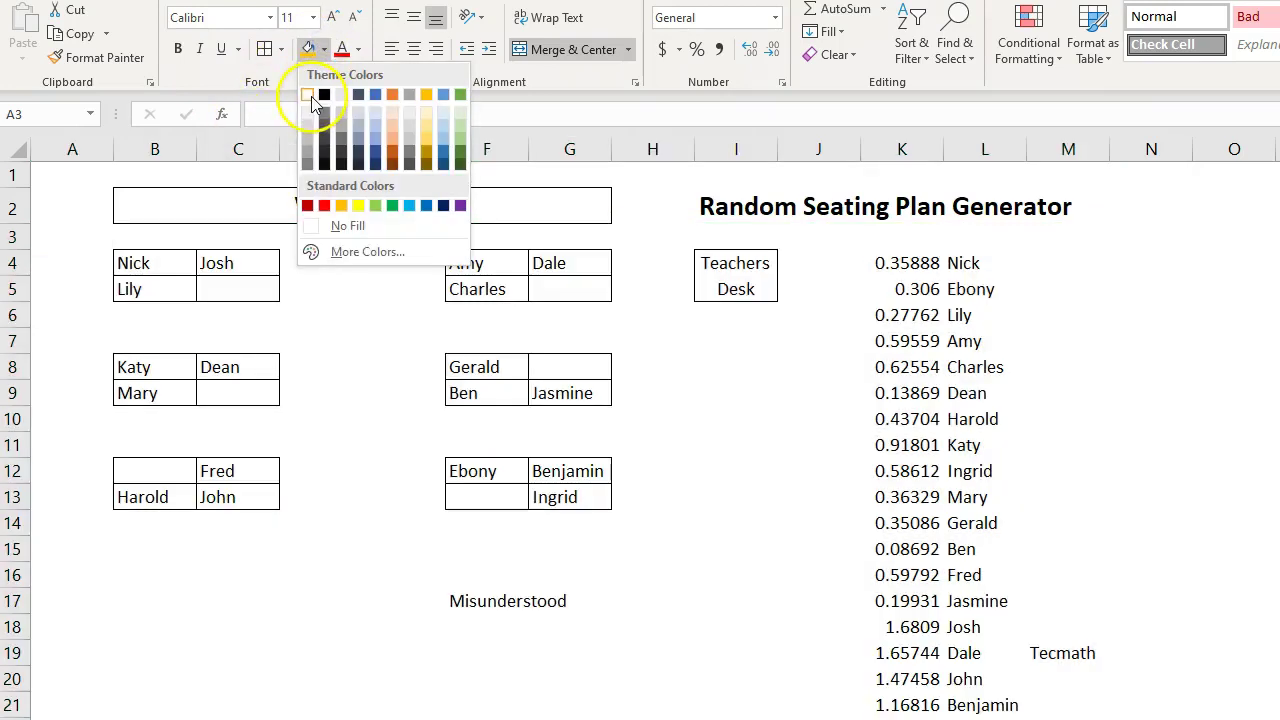
left_click(310, 94)
left_click(783, 510)
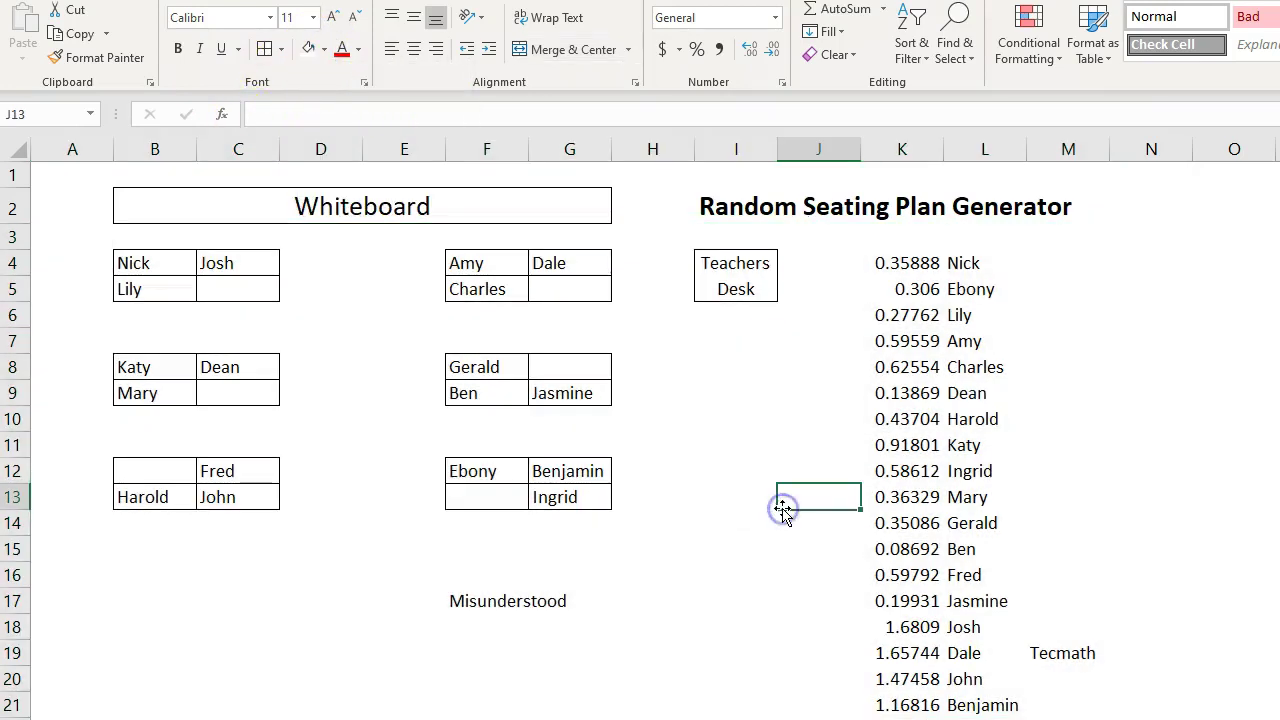
left_click(736, 601)
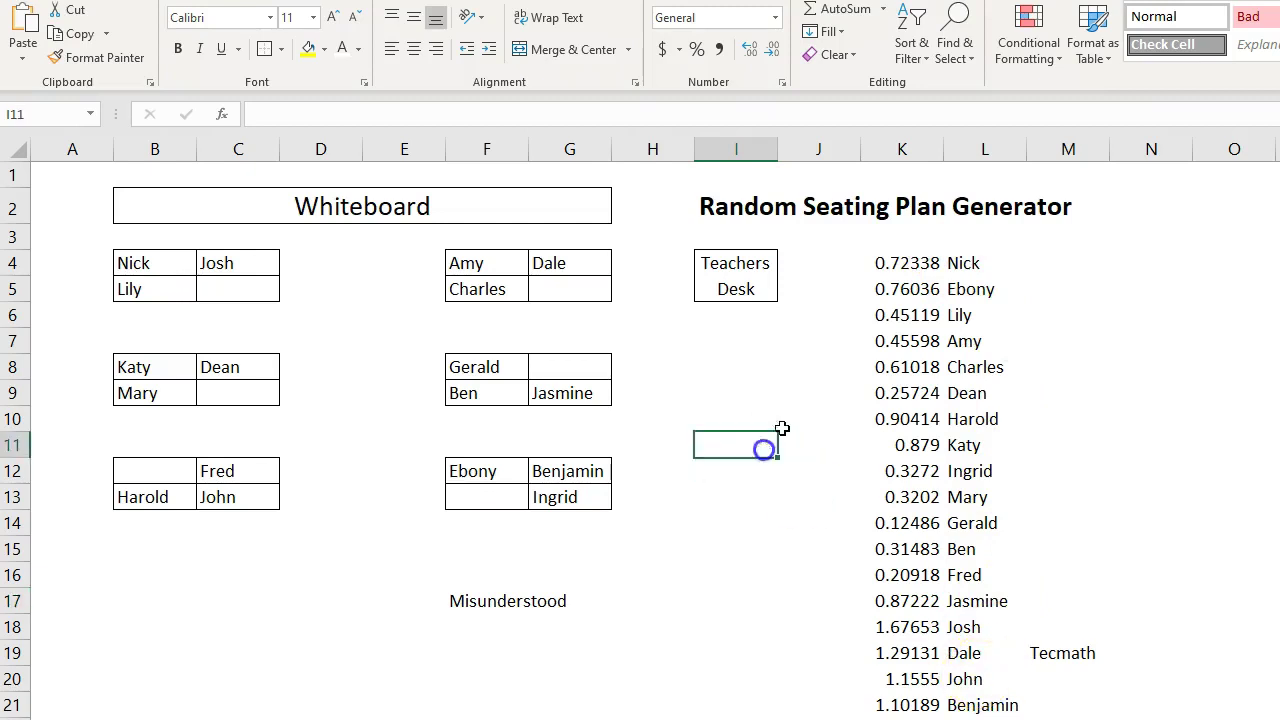
Step: Add an outside border around the list in K4:L21
left_click_drag(900, 262, 997, 705)
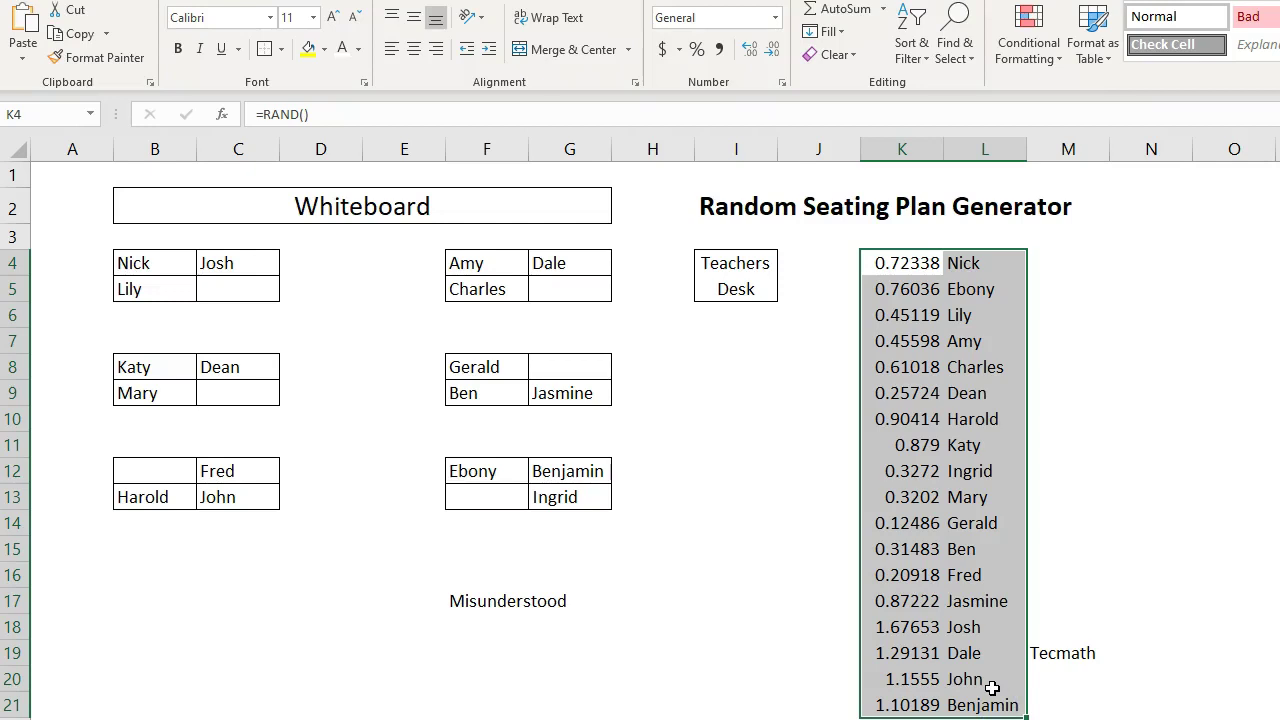
left_click(265, 49)
left_click(656, 412)
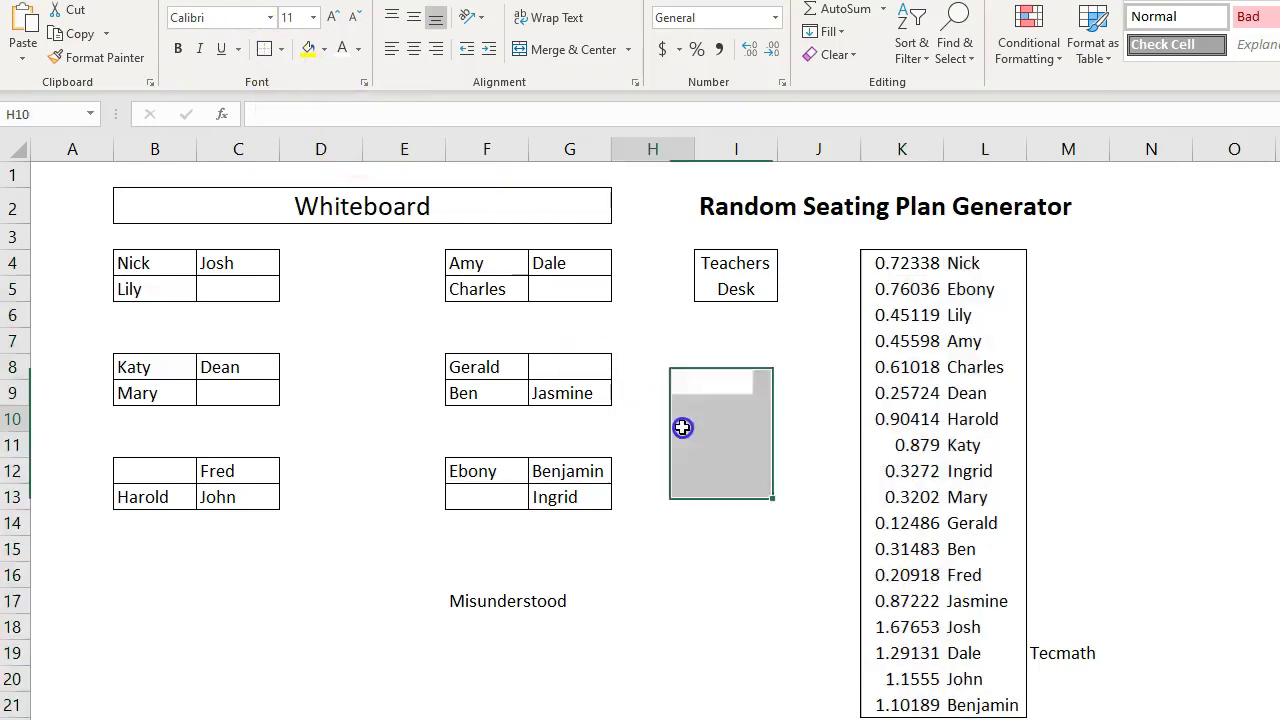
Step: Set the font colour of K4:L21 to white to hide the list
left_click_drag(894, 271, 994, 706)
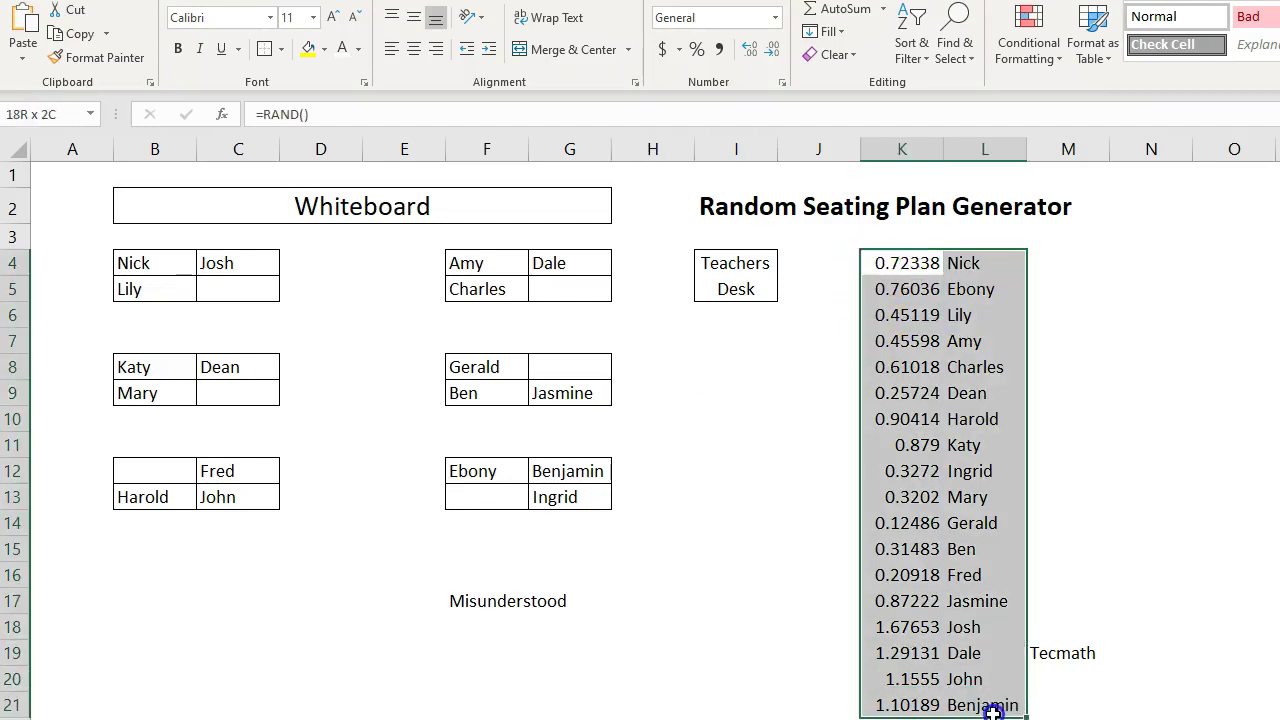
left_click(360, 50)
left_click(343, 119)
left_click(743, 449)
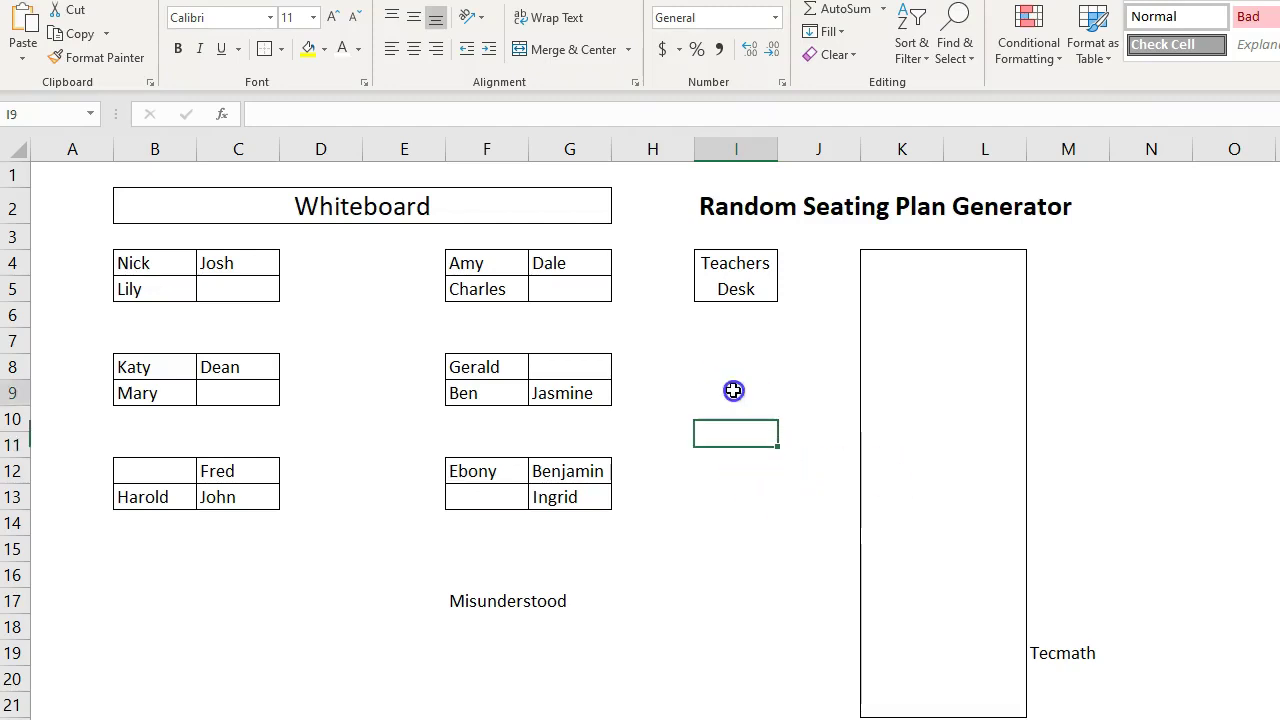
Step: Sort the hidden K4:L21 list ascending, reshuffling desks to start with Gerald, Benjamin and Dean
left_click_drag(889, 260, 988, 699)
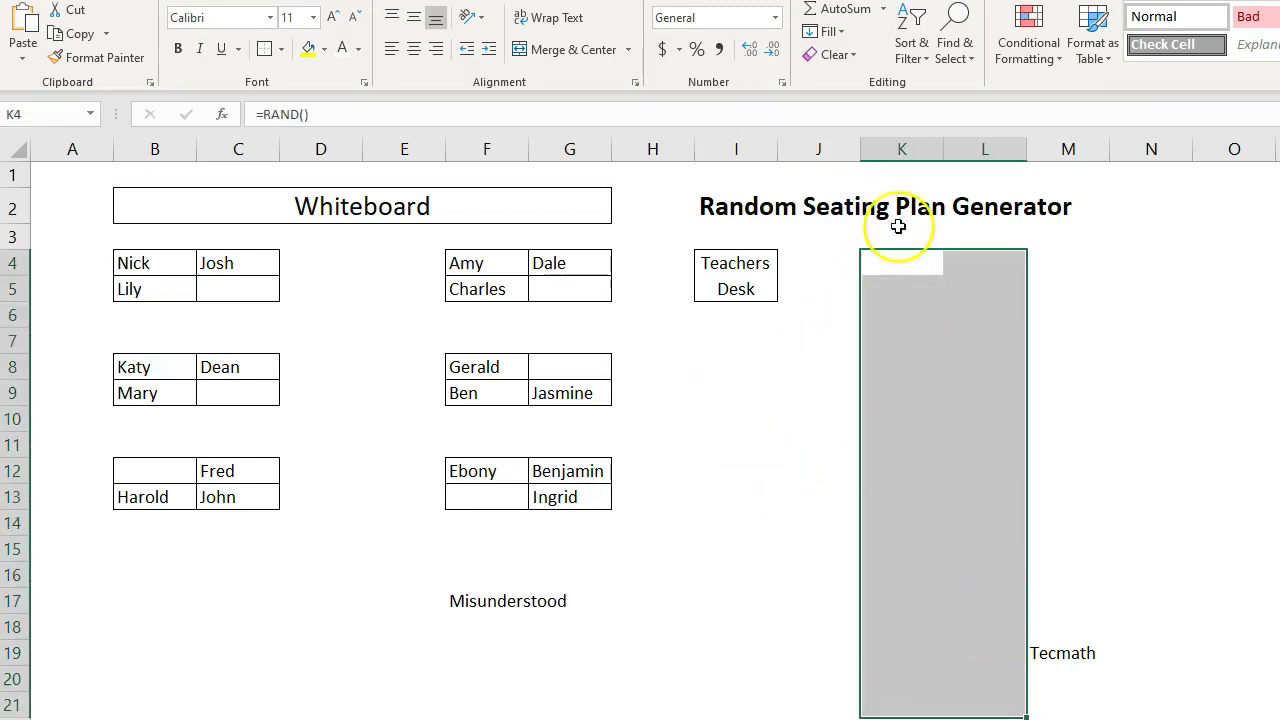
left_click(911, 48)
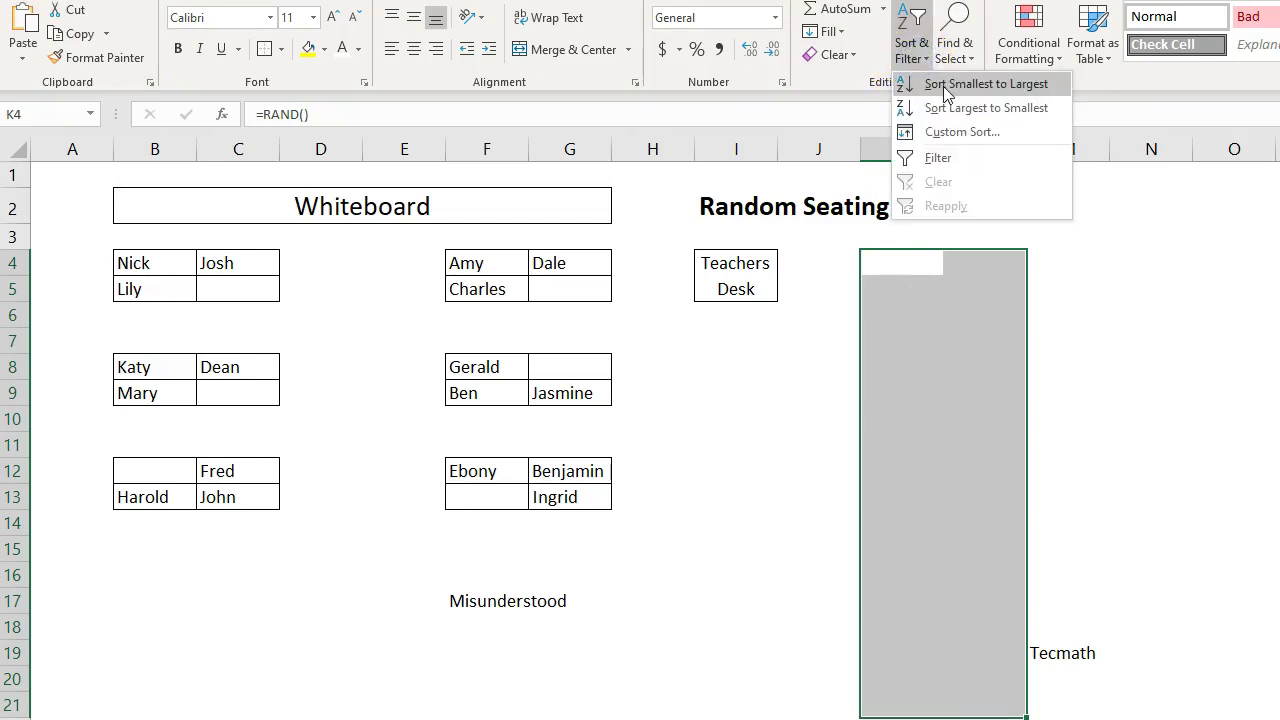
left_click(946, 87)
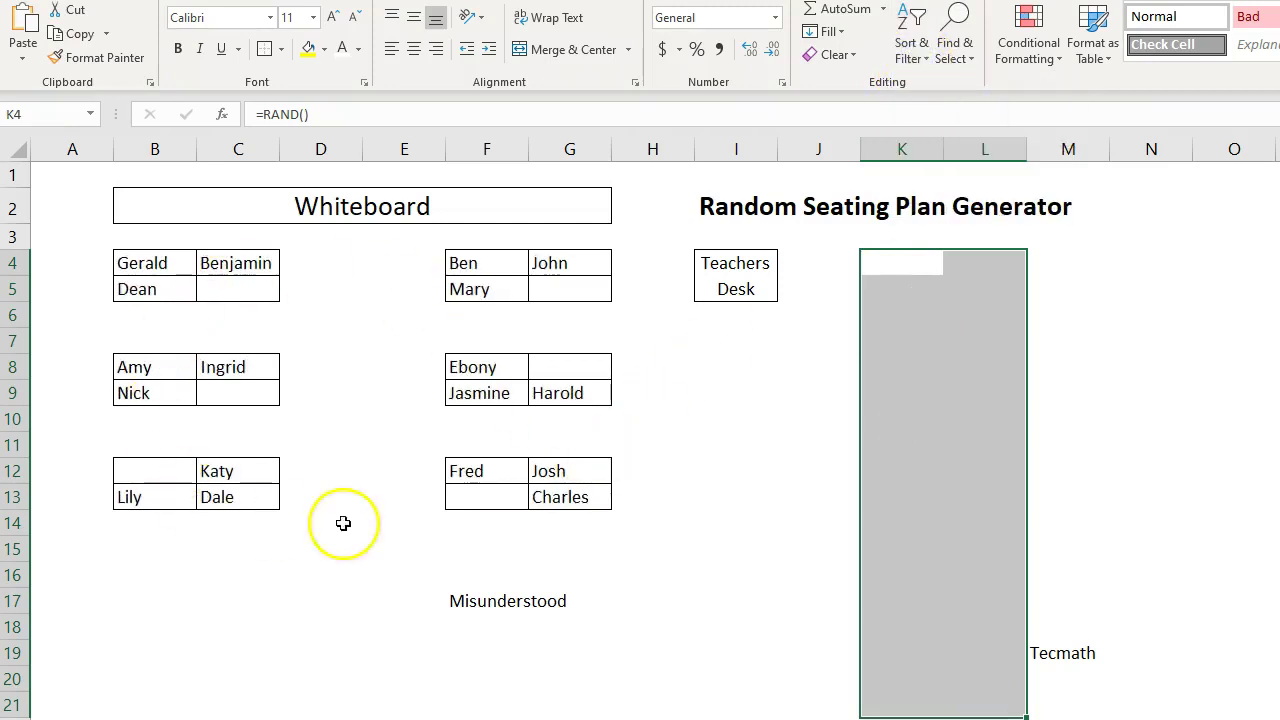
left_click(725, 522)
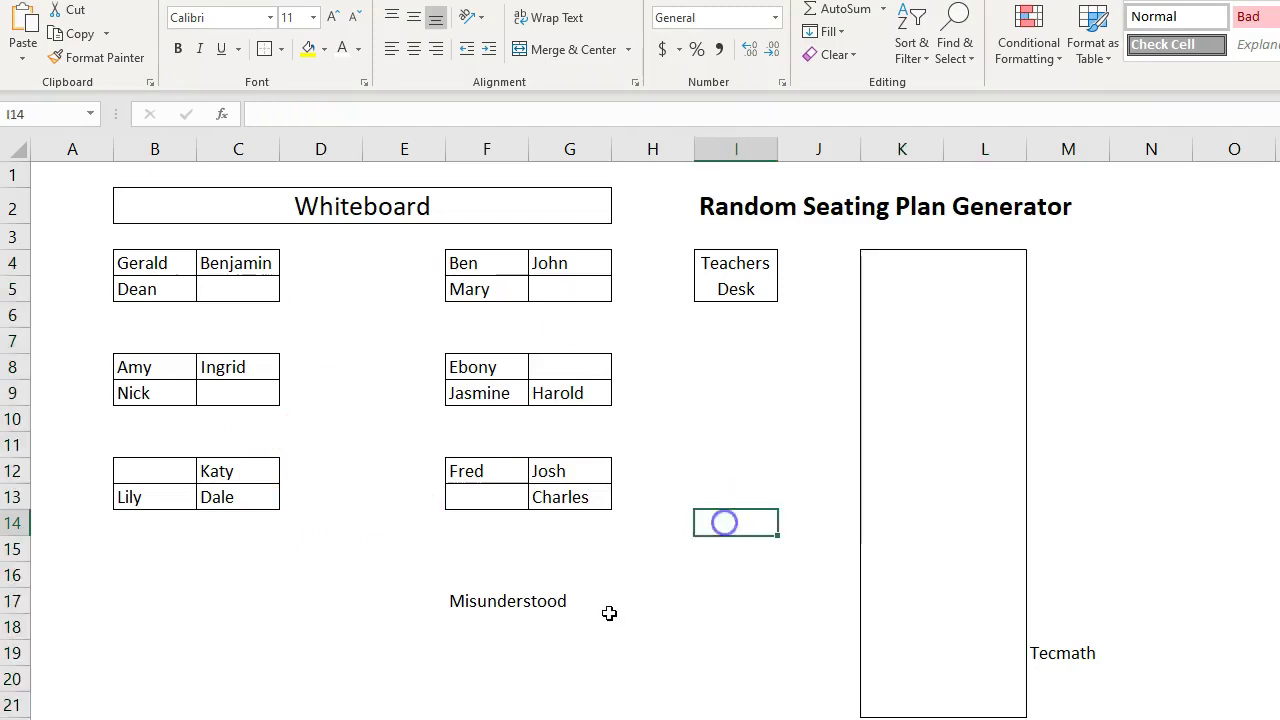